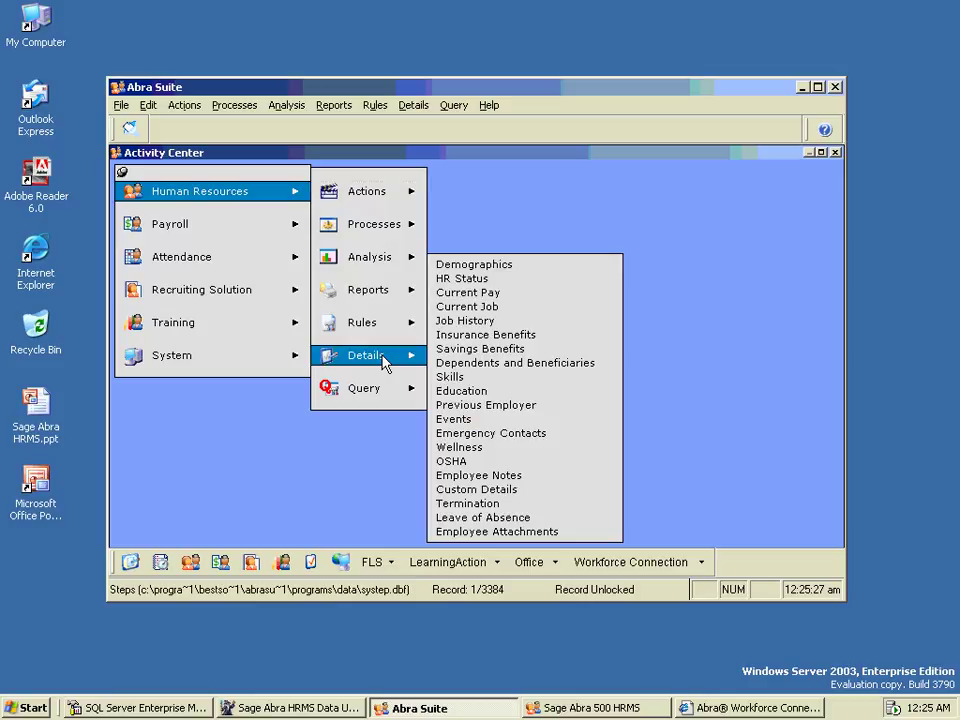
Open the Human Resources Demographics detail in Abra Suite and load the first employee from the Employee Find list
left_click(484, 265)
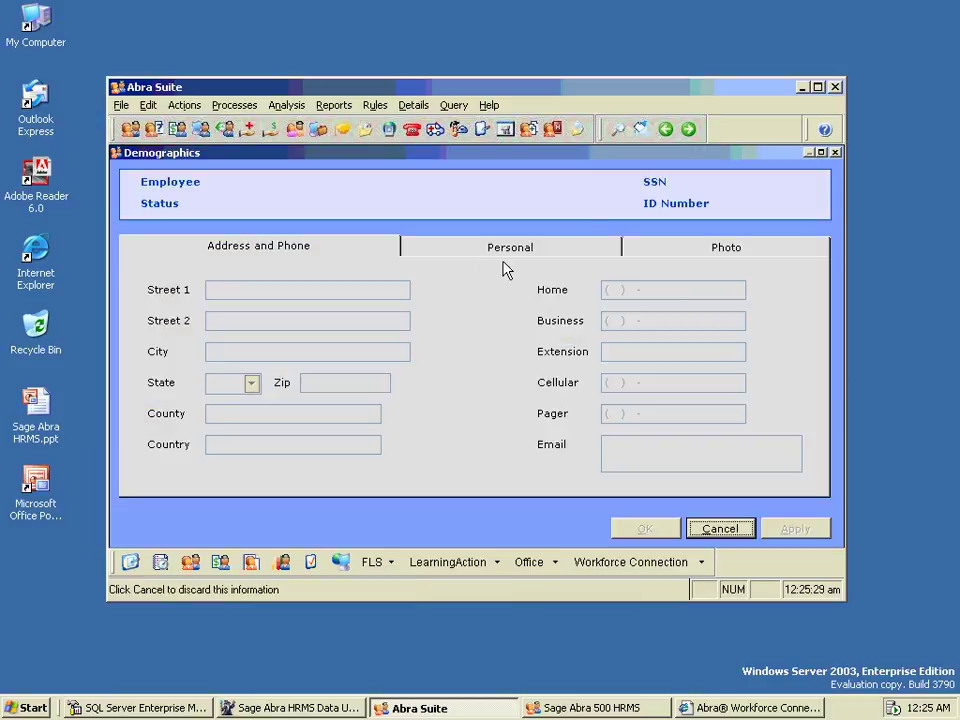
left_click(615, 127)
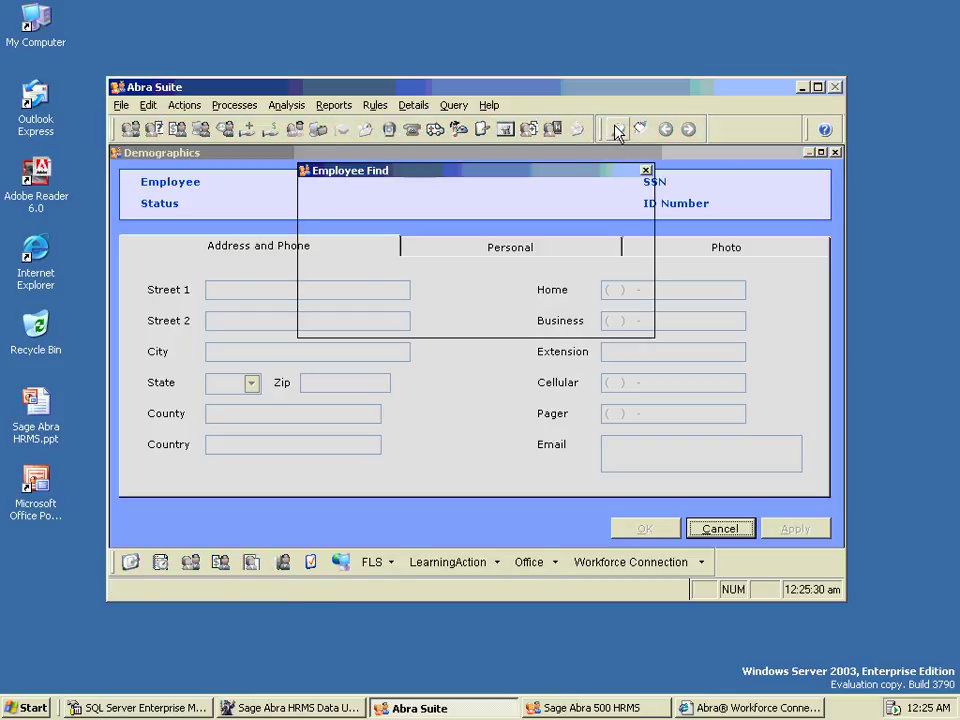
left_click(532, 318)
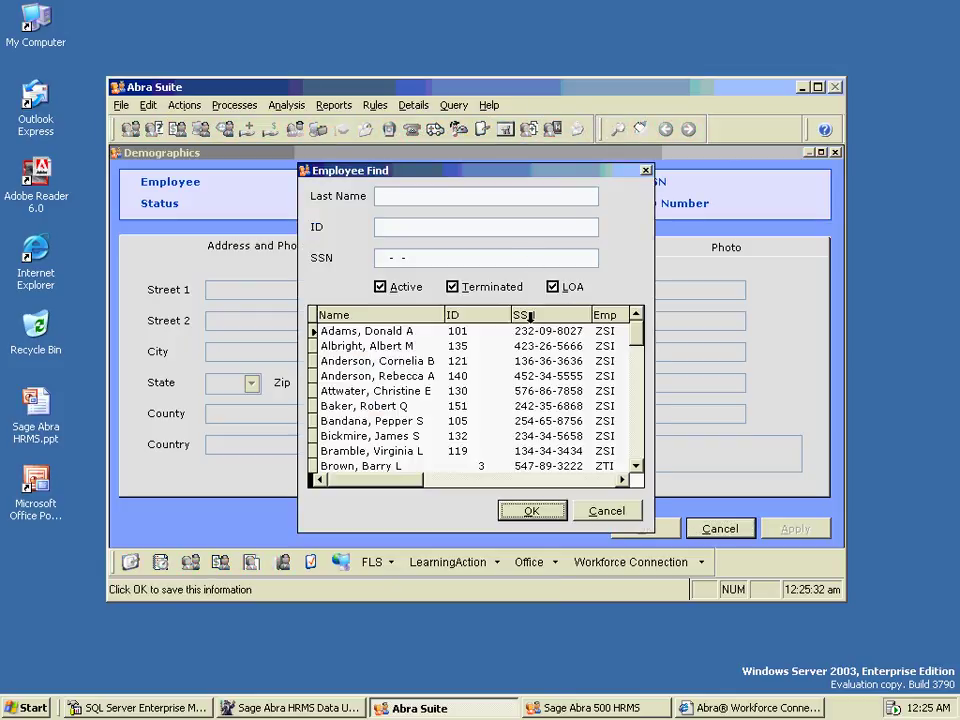
left_click(556, 512)
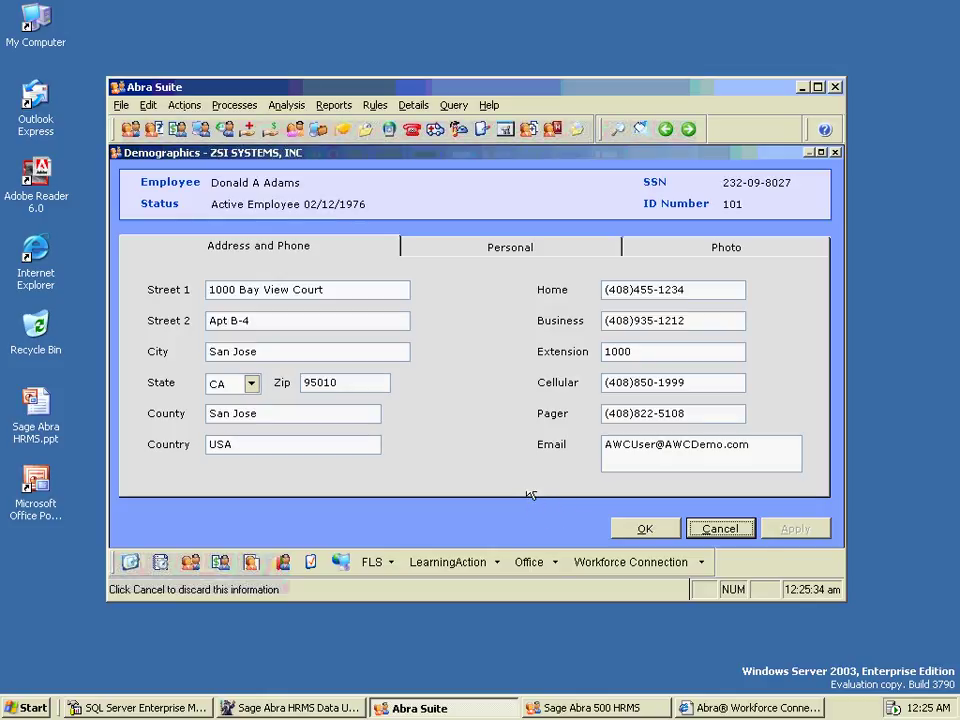
View the available custom details for the employee, cancel the selection and return to the Activity Center
left_click(506, 130)
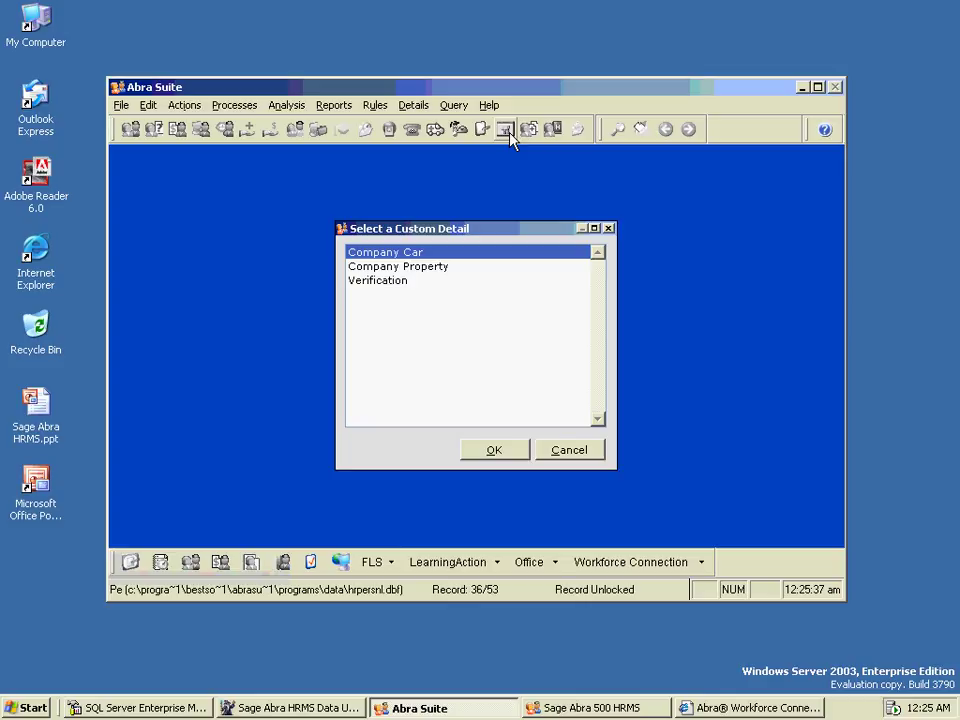
left_click(570, 453)
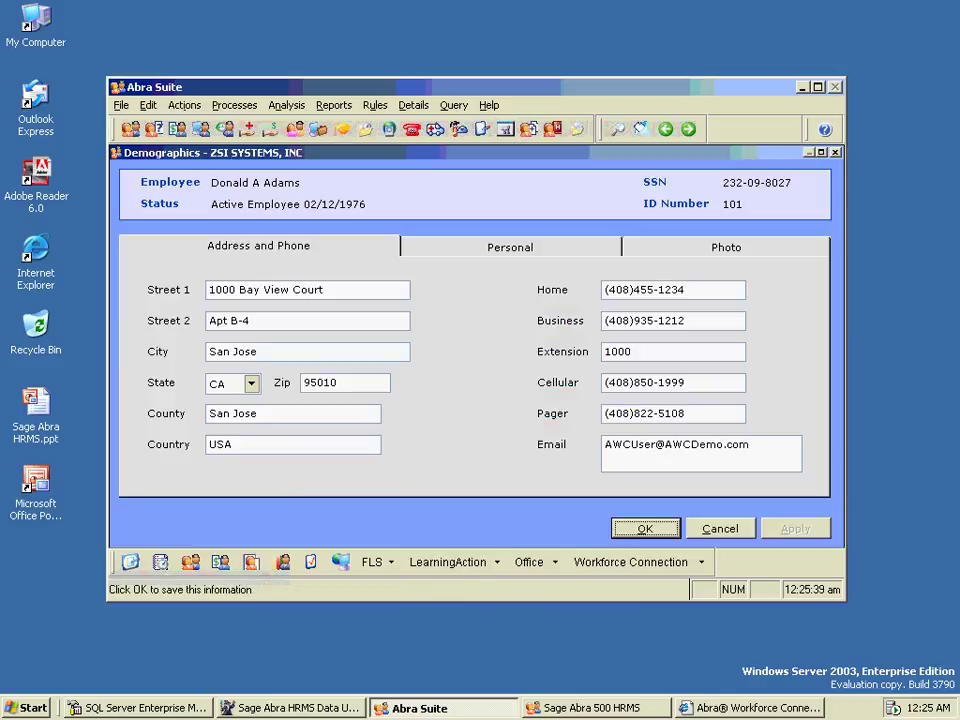
left_click(130, 562)
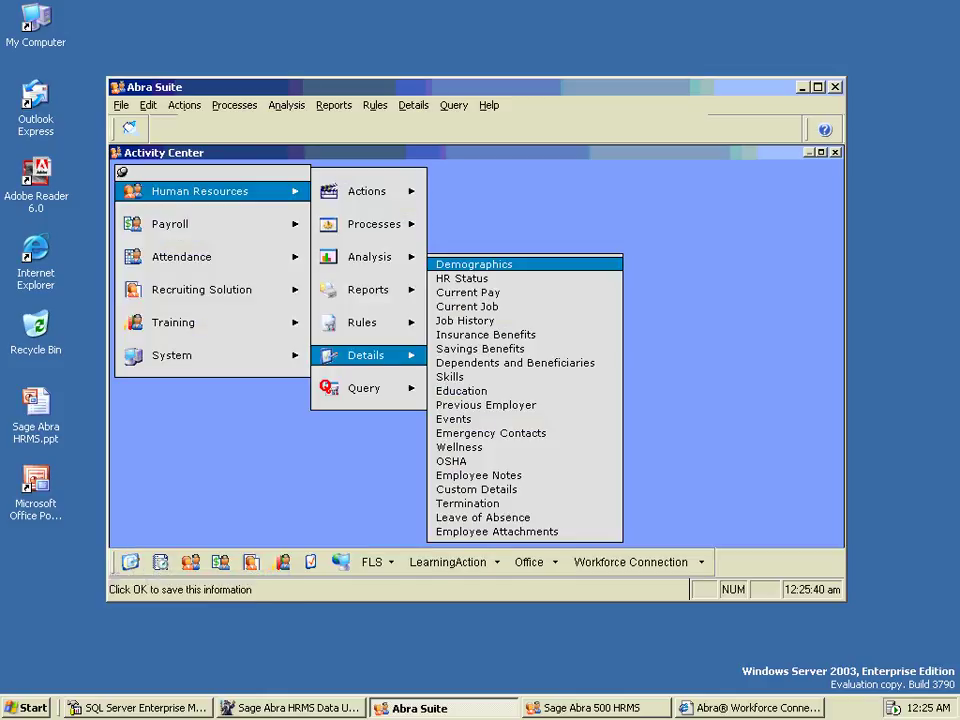
Review the Human Resources reports, rules, actions and query options, and close Abra Suite
mouse_move(350, 295)
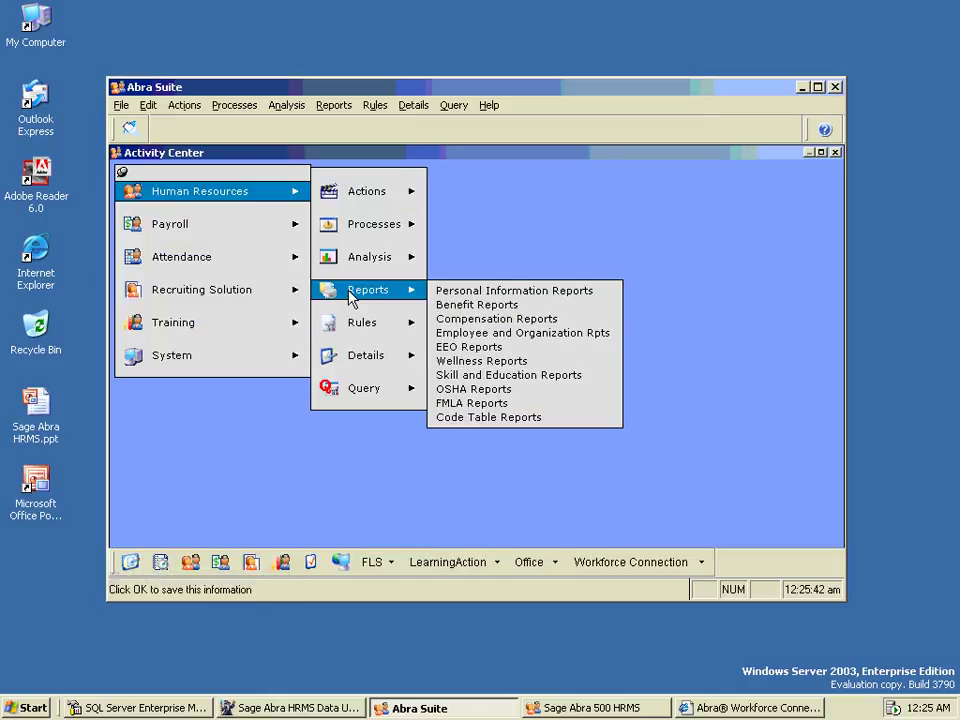
mouse_move(362, 330)
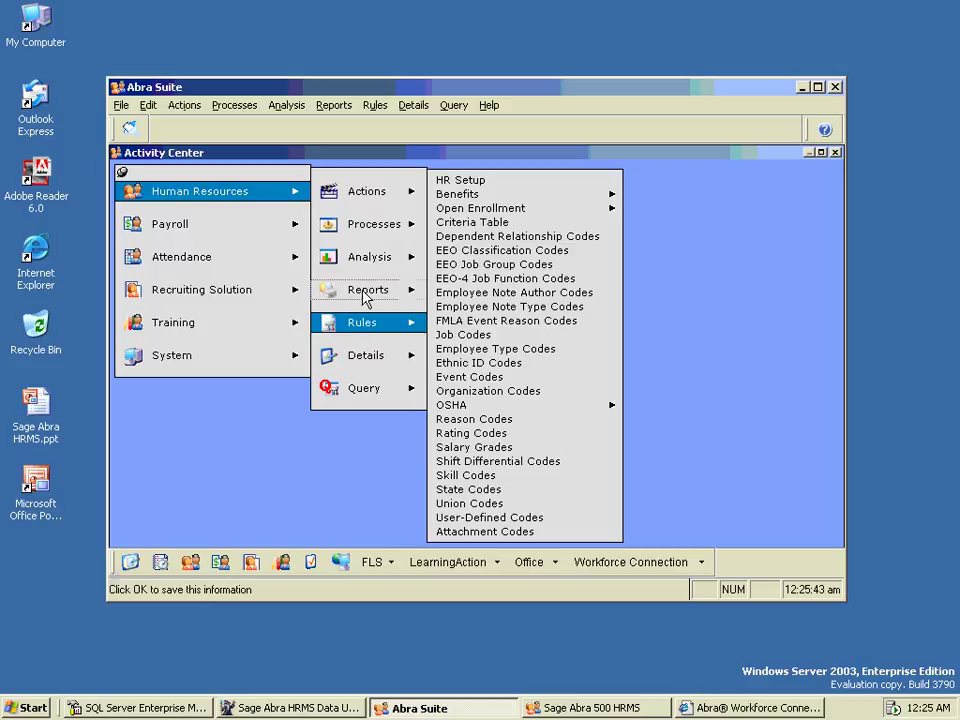
mouse_move(360, 197)
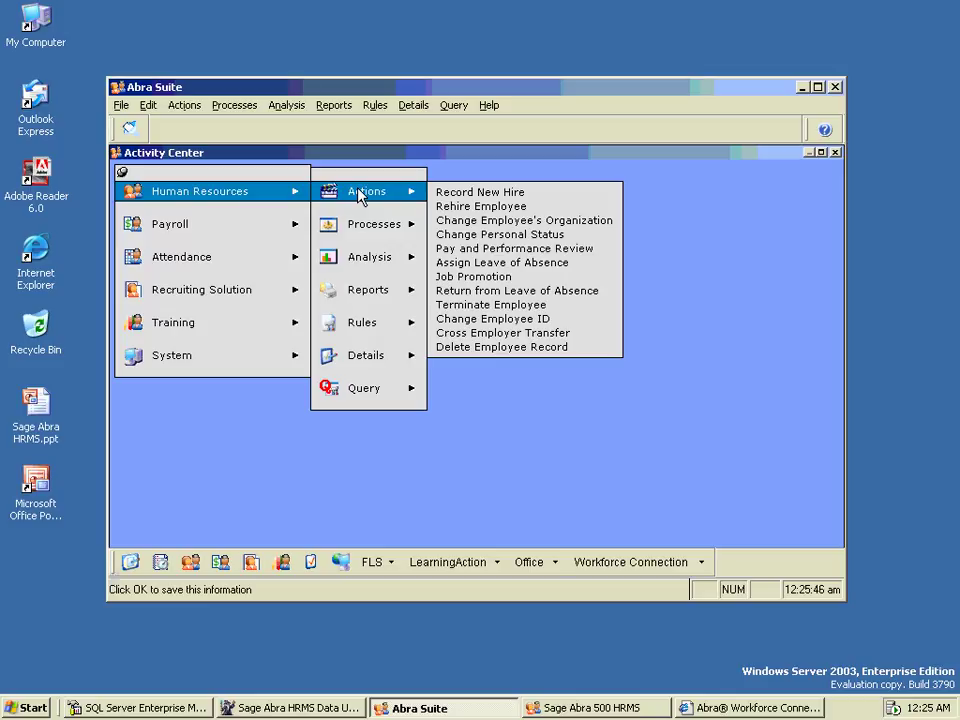
left_click(377, 401)
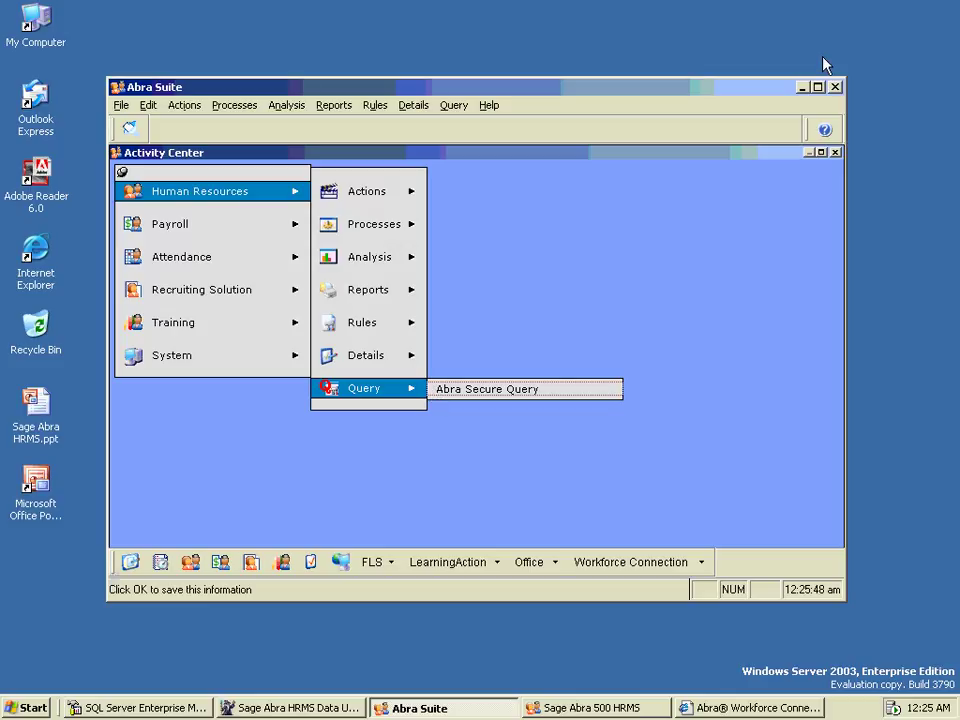
left_click(836, 88)
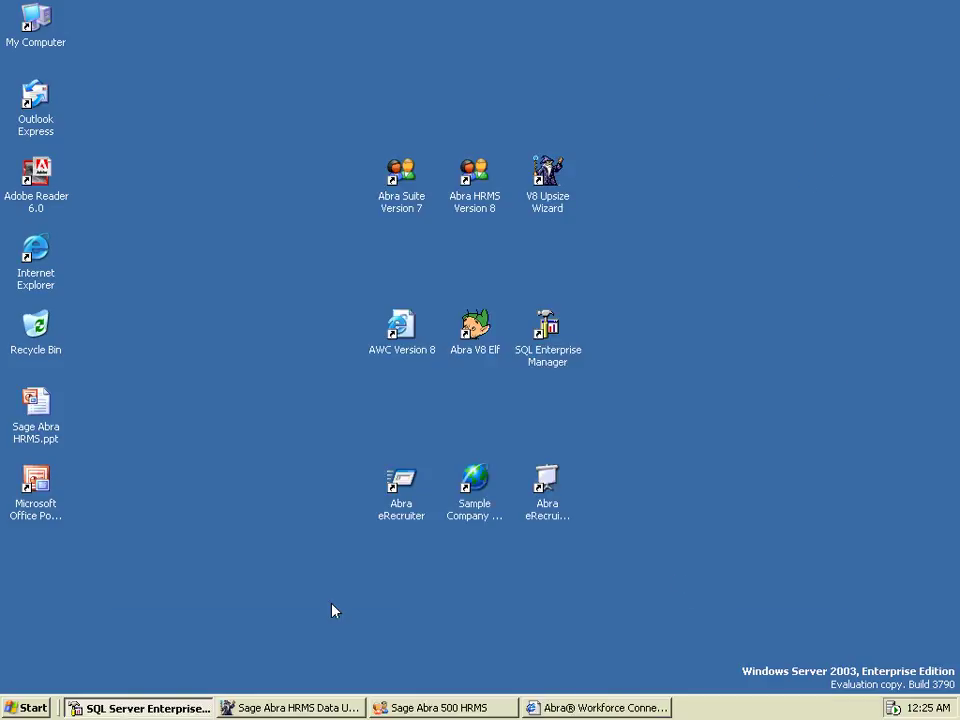
Switch to the Sage Abra HRMS Data Upsizing Wizard, enter the SQL Server password, test the SQL connection and exit without upsizing
left_click(302, 708)
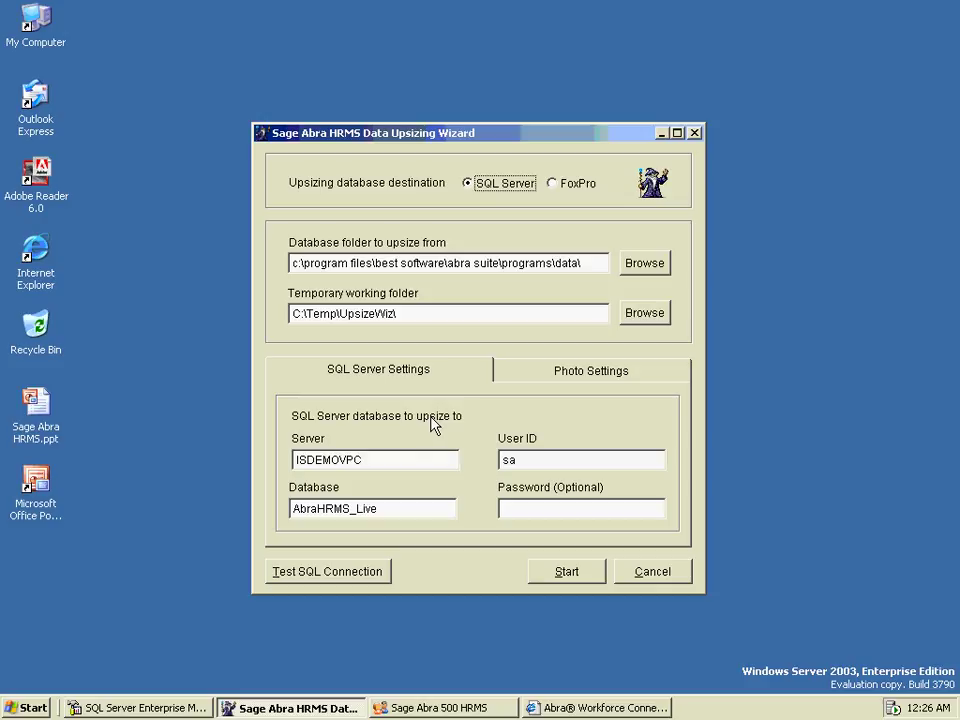
left_click(515, 508)
type("****")
left_click(345, 580)
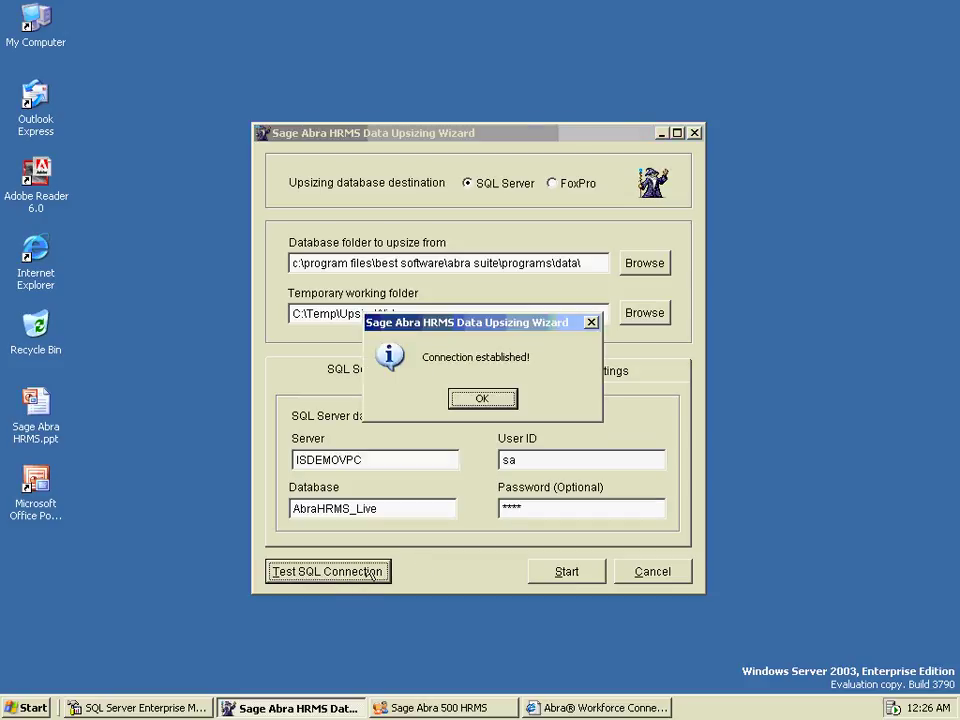
left_click(505, 399)
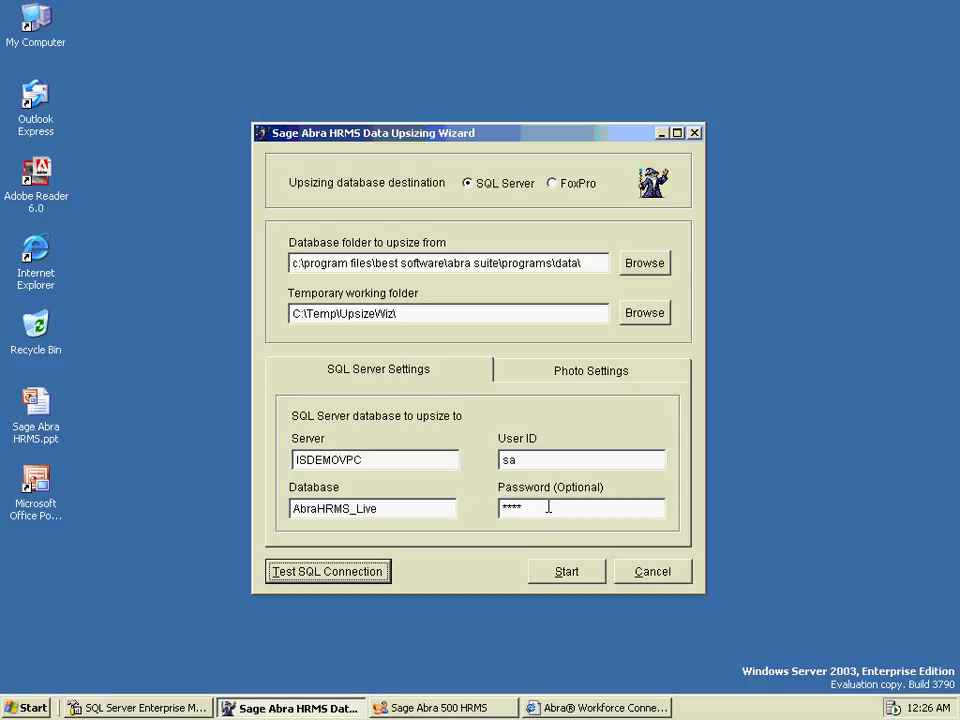
left_click(671, 573)
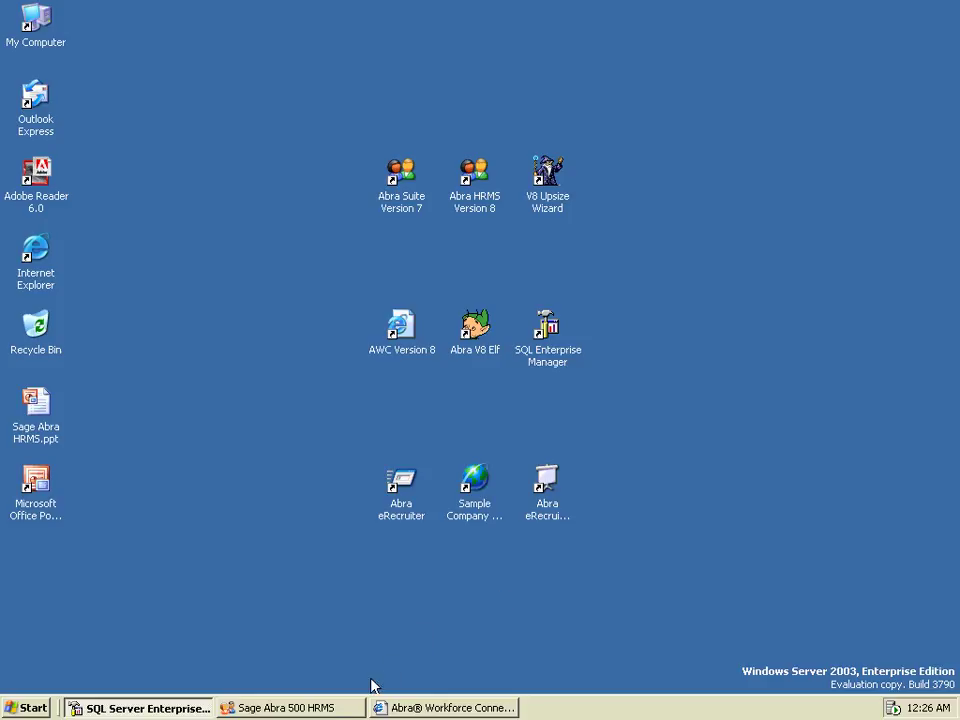
Switch to Sage Abra 500 HRMS and sign in to the live data with the username MASTER
left_click(328, 710)
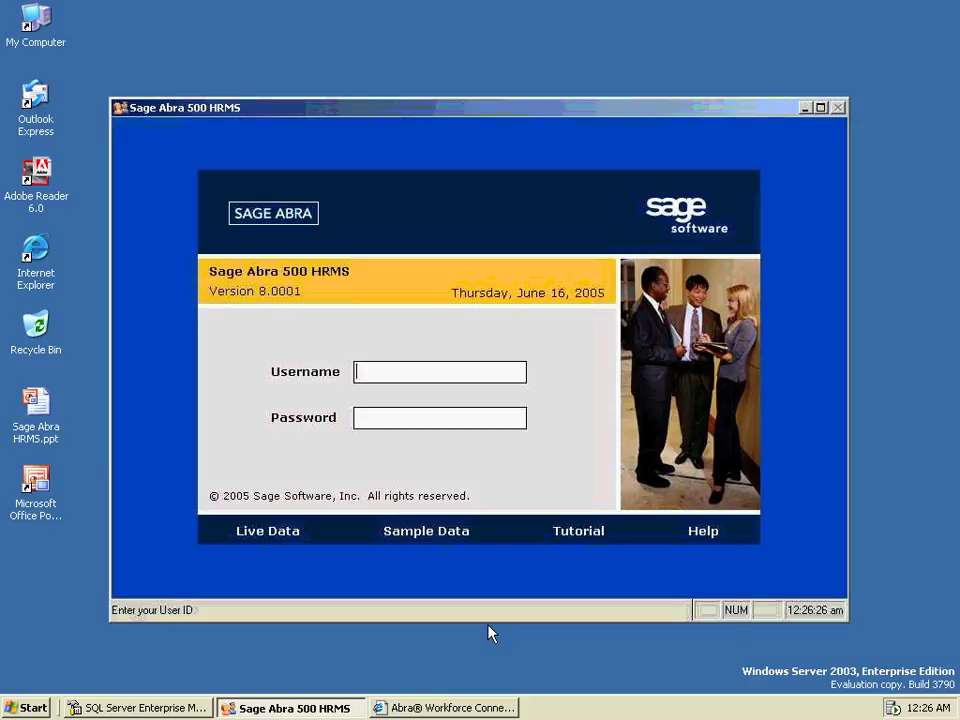
type("MASTER")
left_click(275, 531)
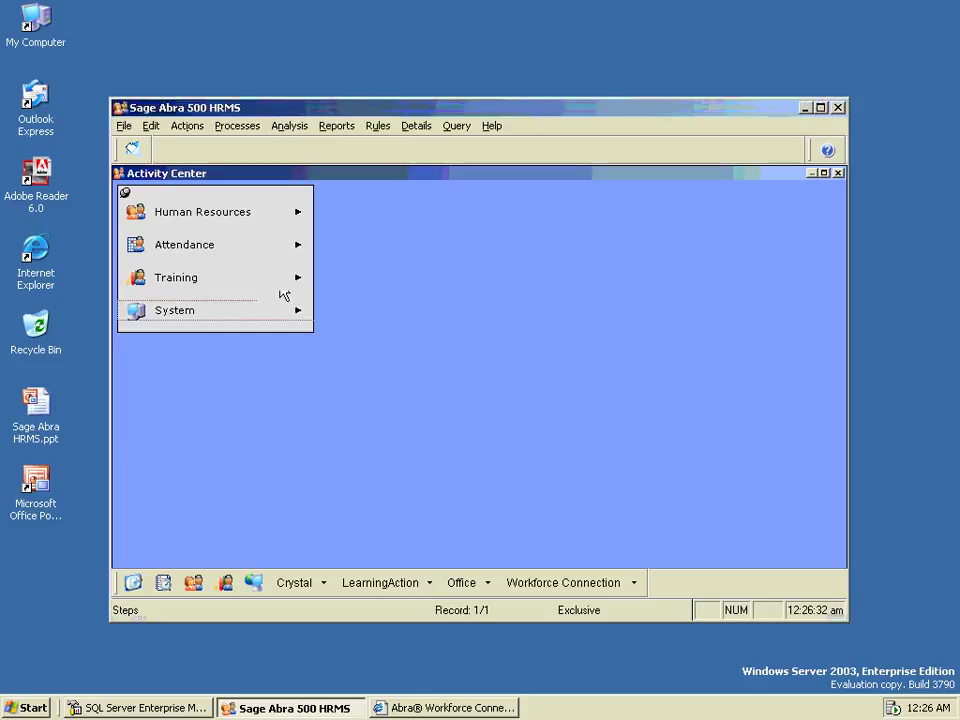
Open the Human Resources Demographics detail in Sage Abra 500 HRMS and load the first employee from the Employee Find list
left_click(210, 214)
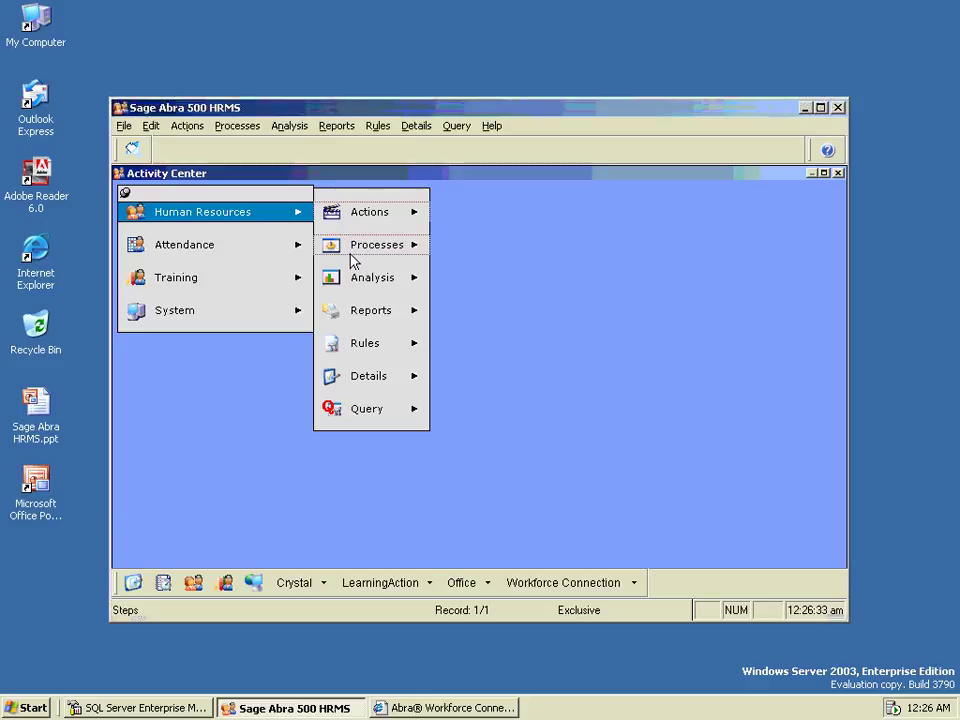
left_click(364, 388)
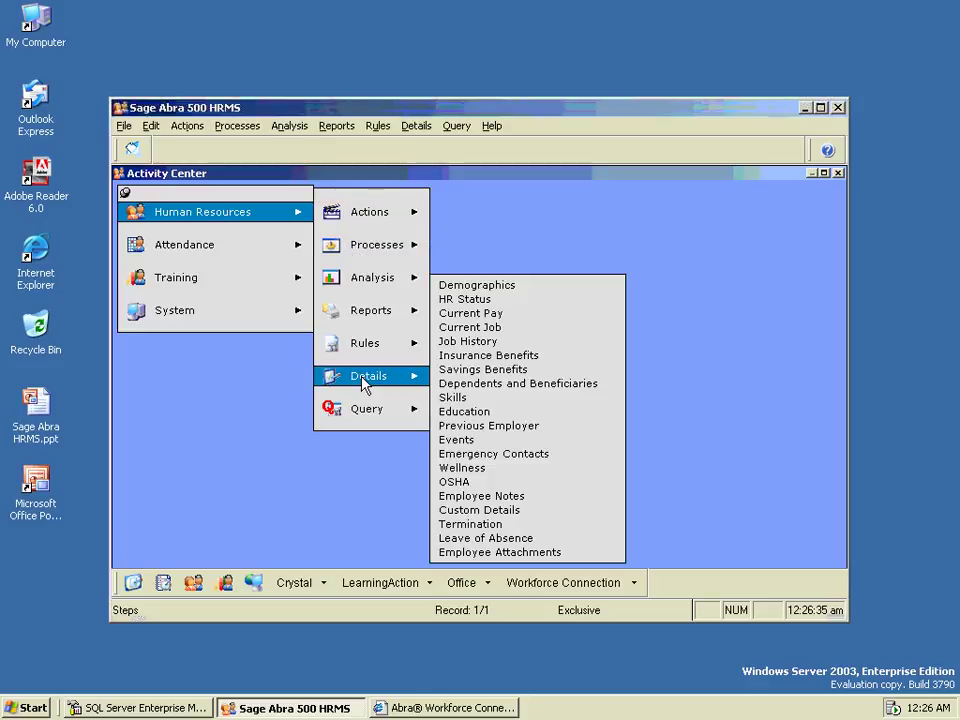
left_click(483, 285)
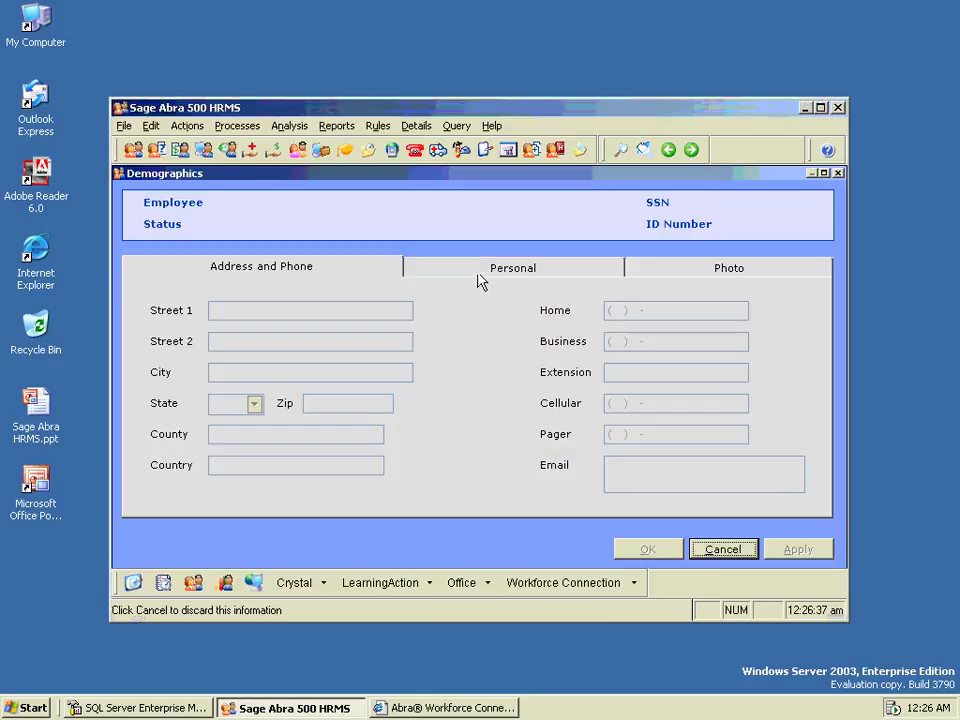
left_click(620, 152)
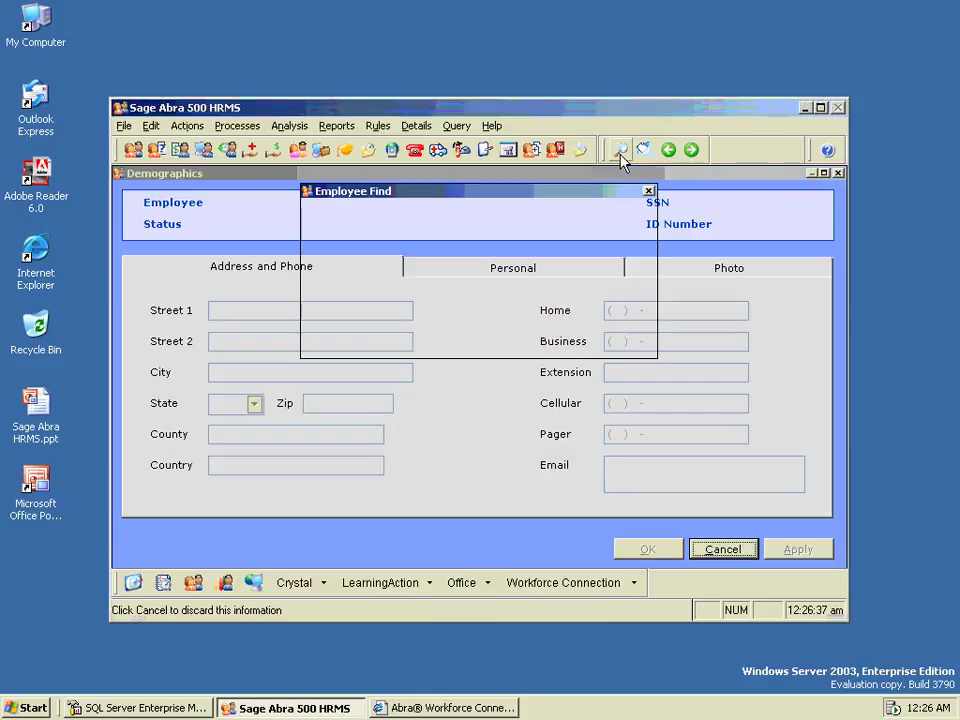
left_click(537, 338)
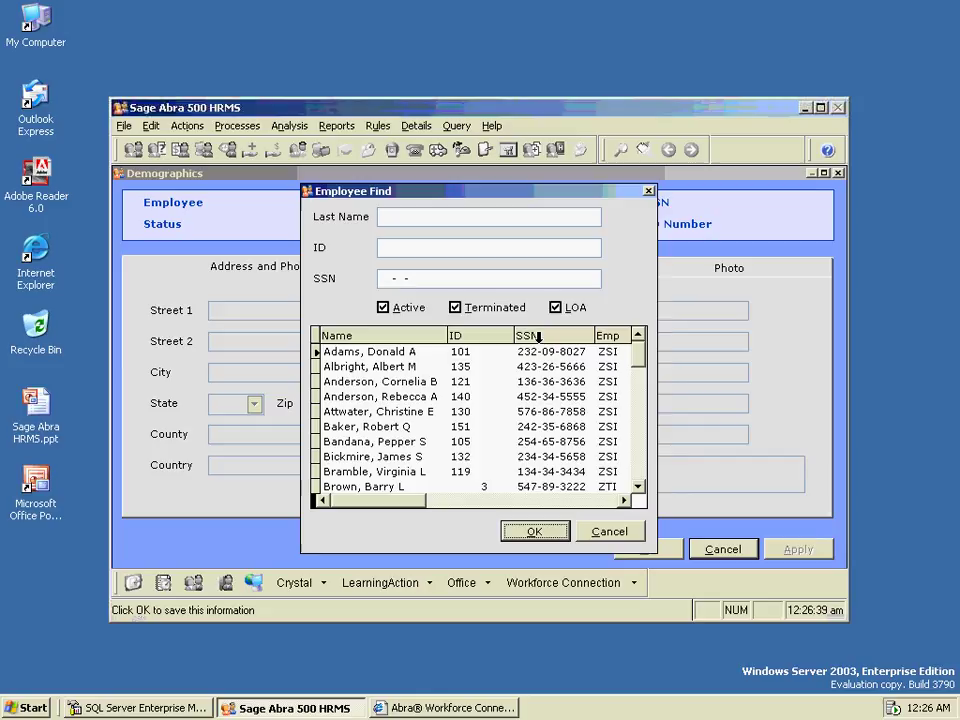
left_click(535, 533)
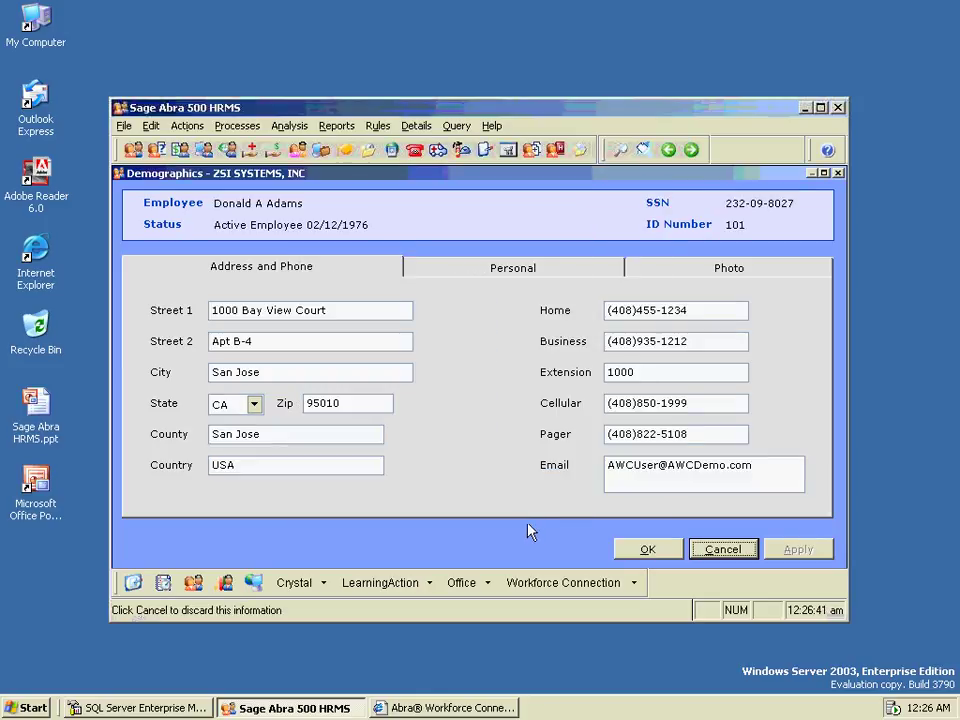
Check the custom details carried over into version 8, cancel the selection and return to the Activity Center
left_click(508, 150)
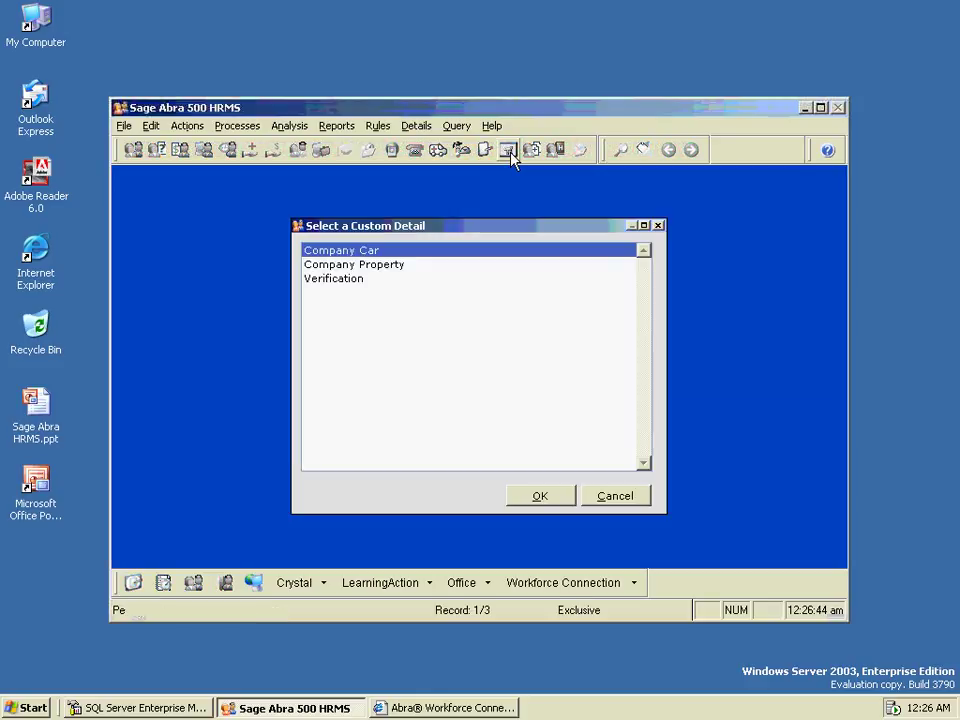
left_click(612, 497)
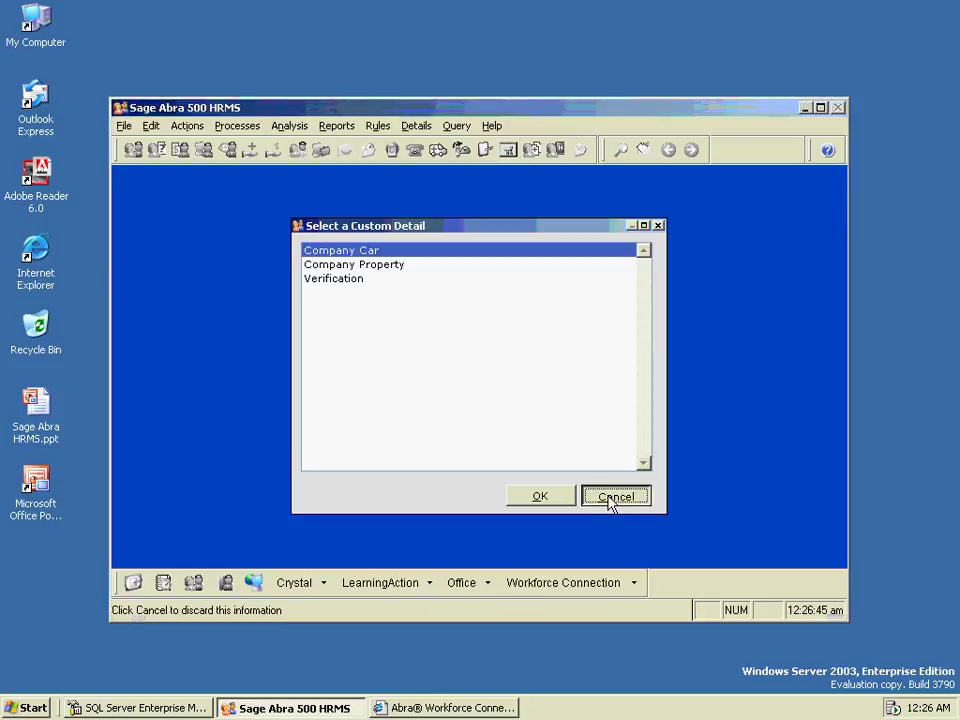
left_click(132, 581)
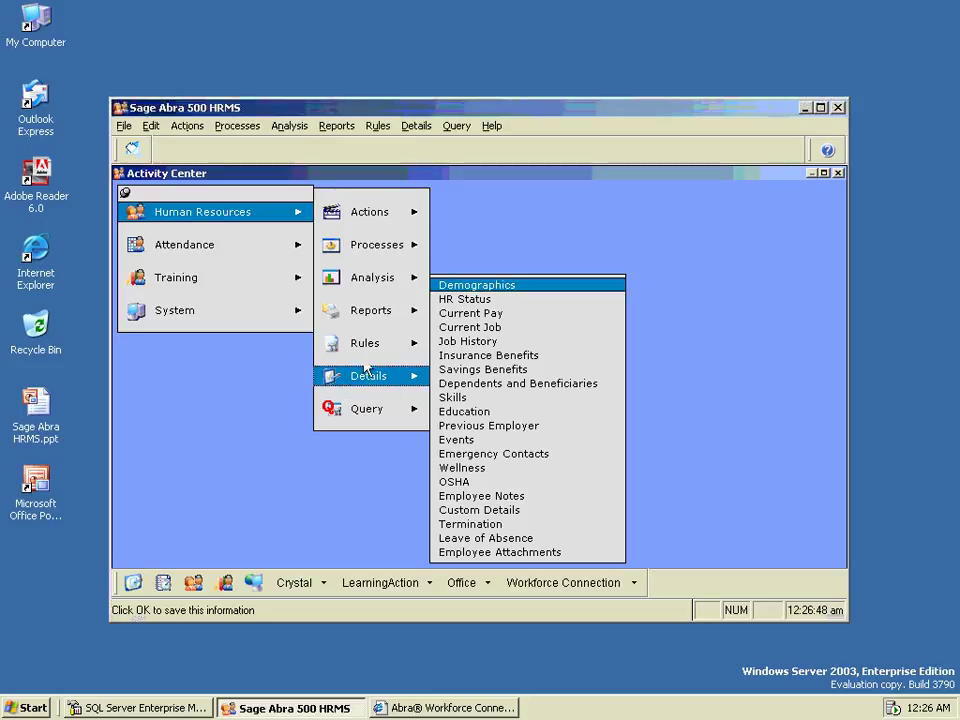
Review the Human Resources reports, rules and query options and the Crystal Reports shortcut, and close Sage Abra 500 HRMS
left_click(372, 313)
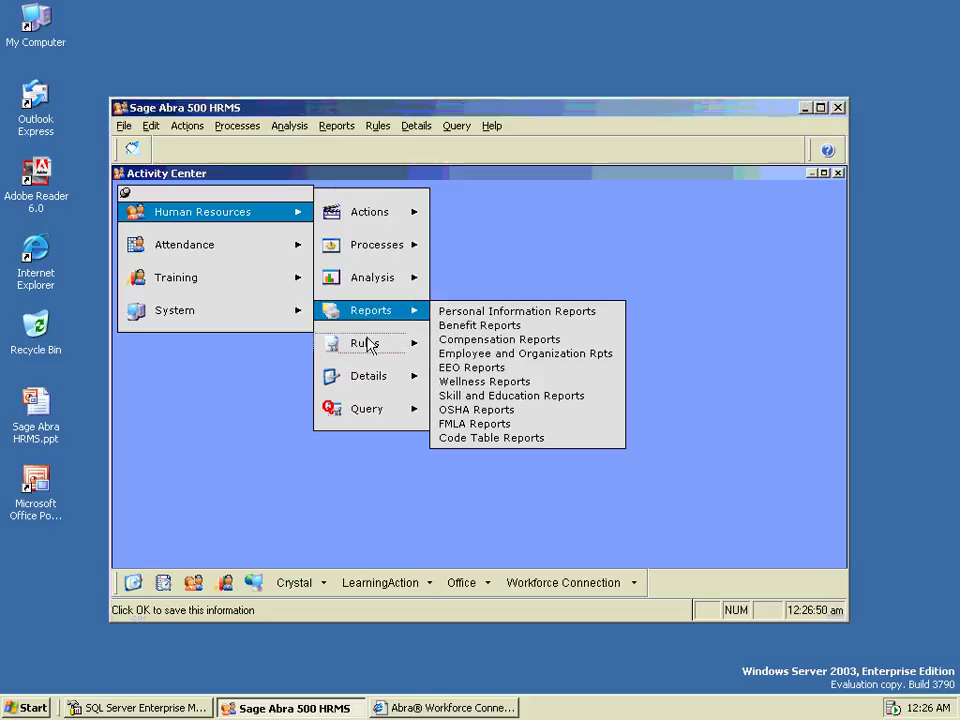
left_click(368, 345)
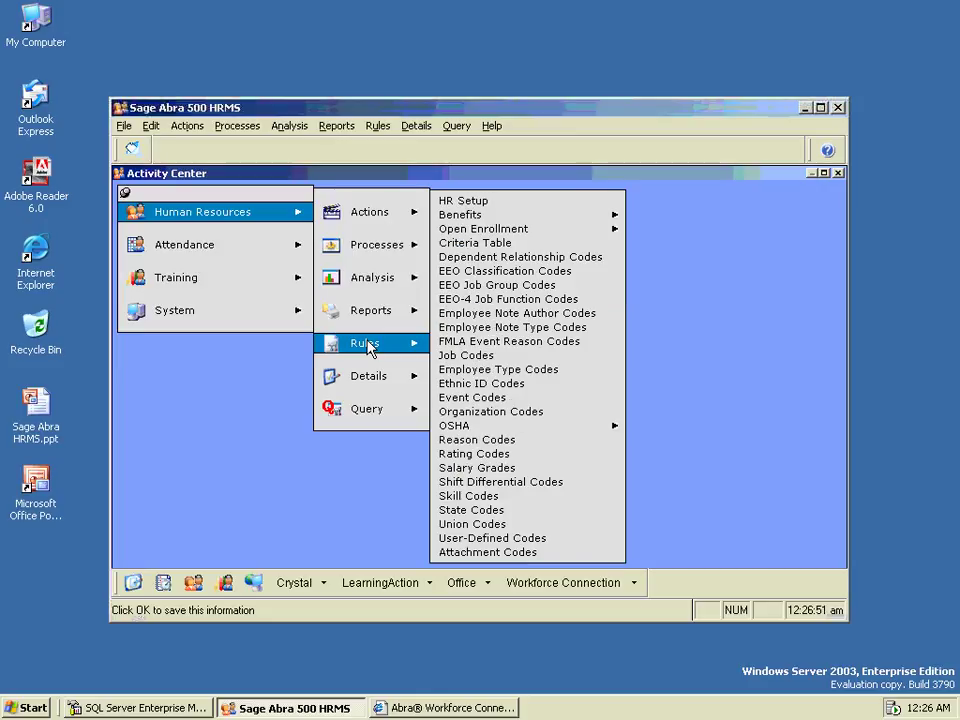
left_click(365, 416)
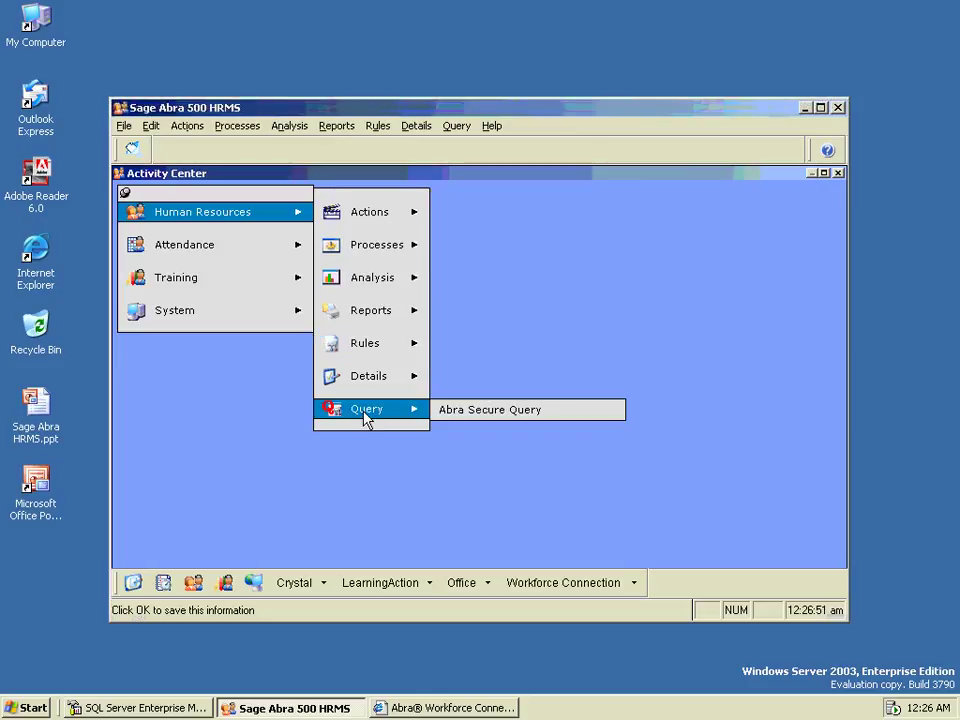
left_click(322, 584)
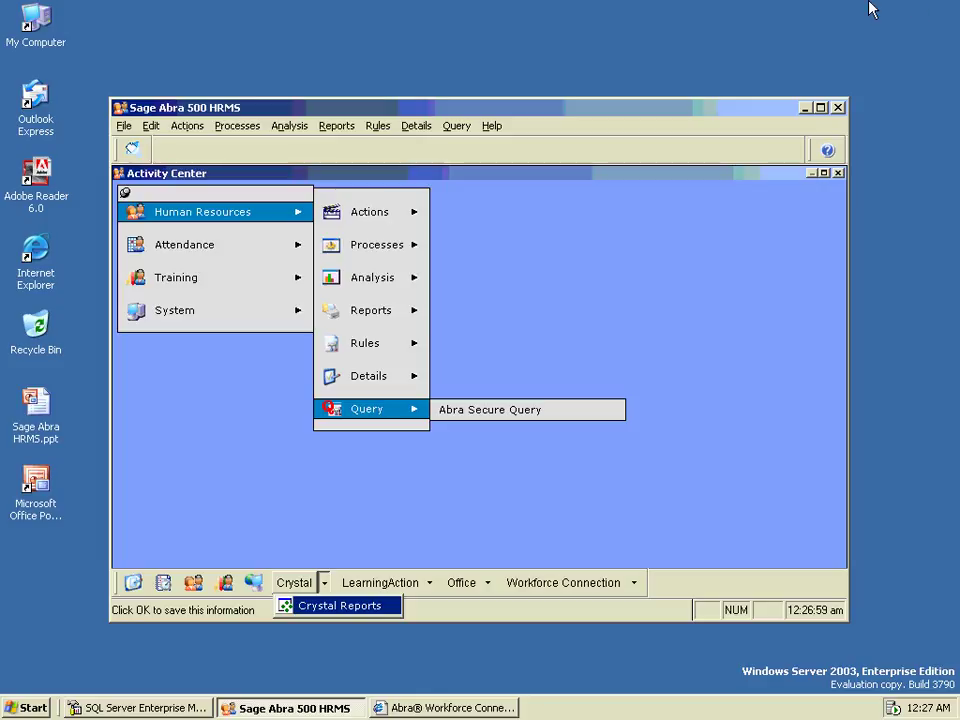
left_click(838, 107)
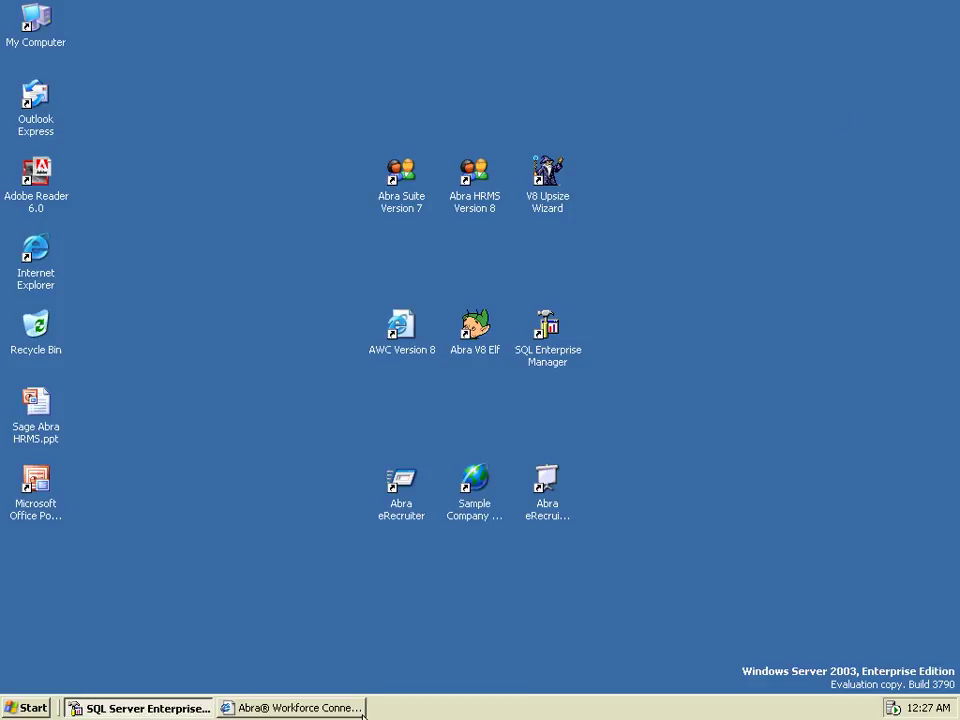
View the Abra Workforce Connections login page, and select the afletter table of AbraHRMS_Live in SQL Server Enterprise Manager
left_click(241, 708)
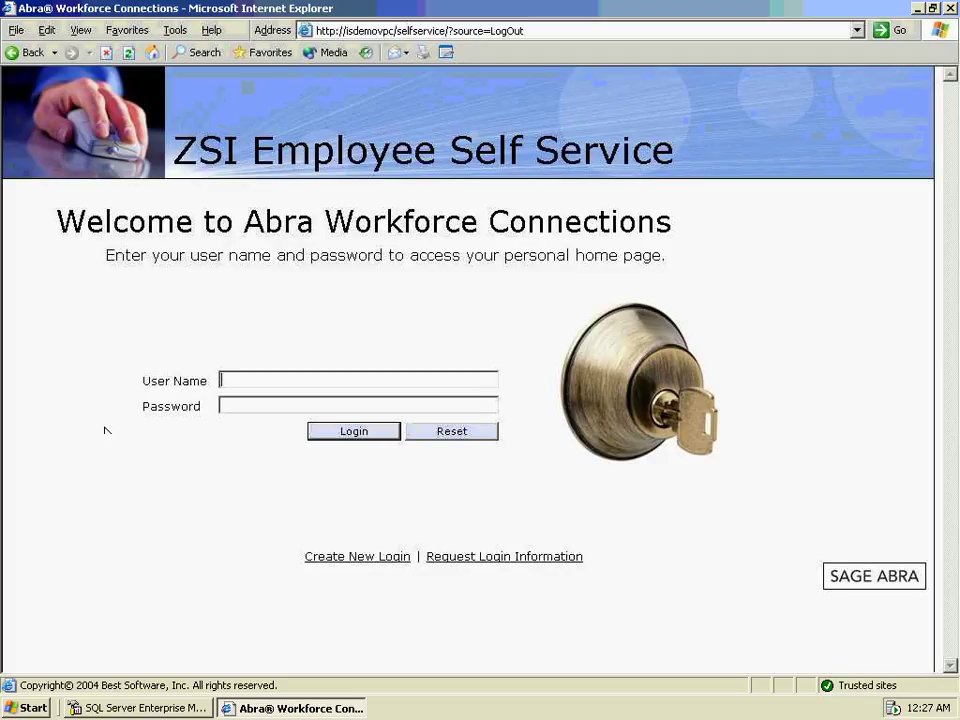
left_click(150, 710)
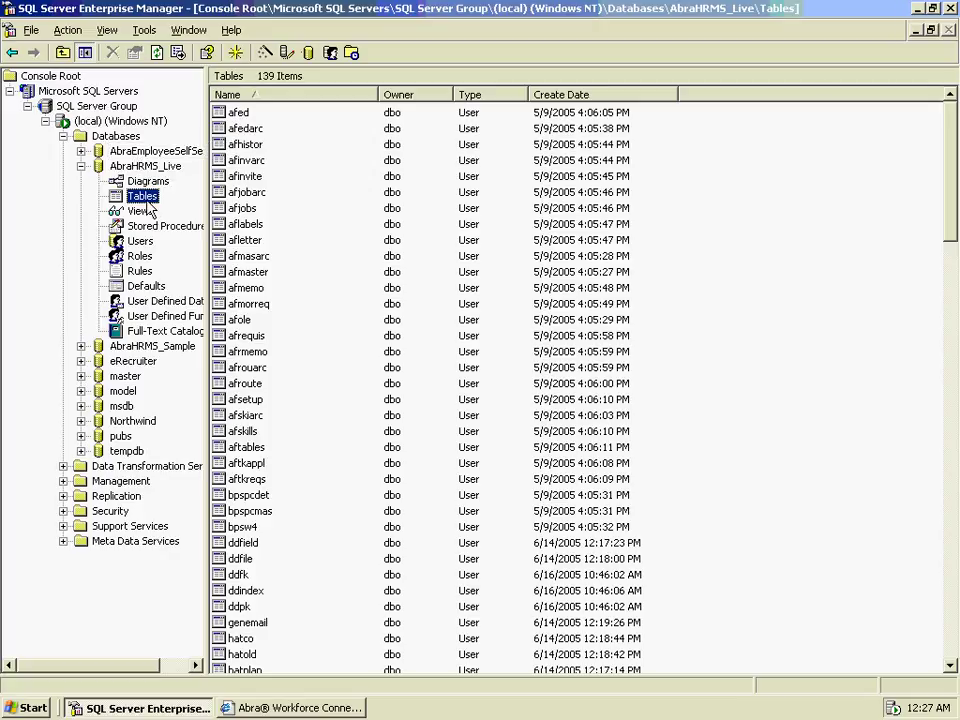
left_click(339, 240)
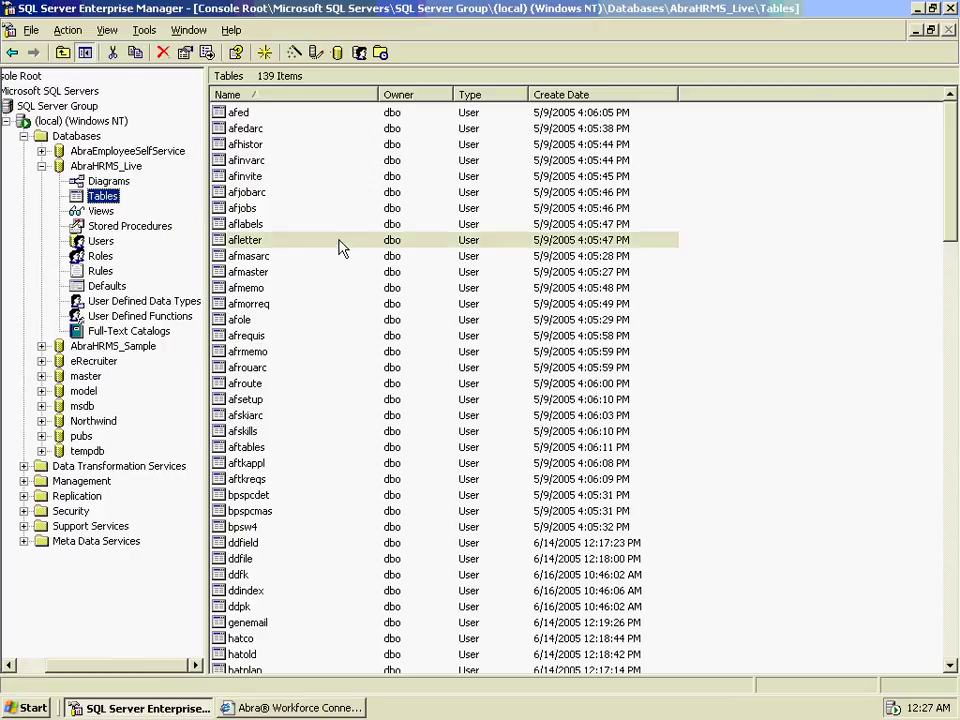
Open all rows of the hrpersnl table in AbraHRMS_Live to view the employee data, and close SQL Server Enterprise Manager
scroll(339, 246, "down", 5)
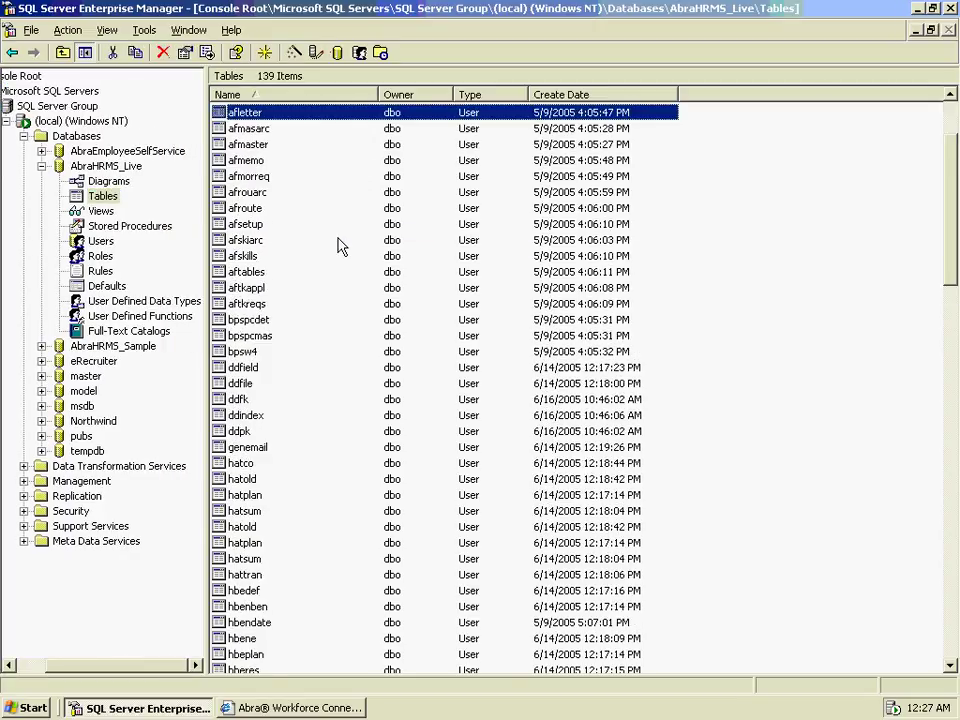
scroll(339, 246, "down", 4)
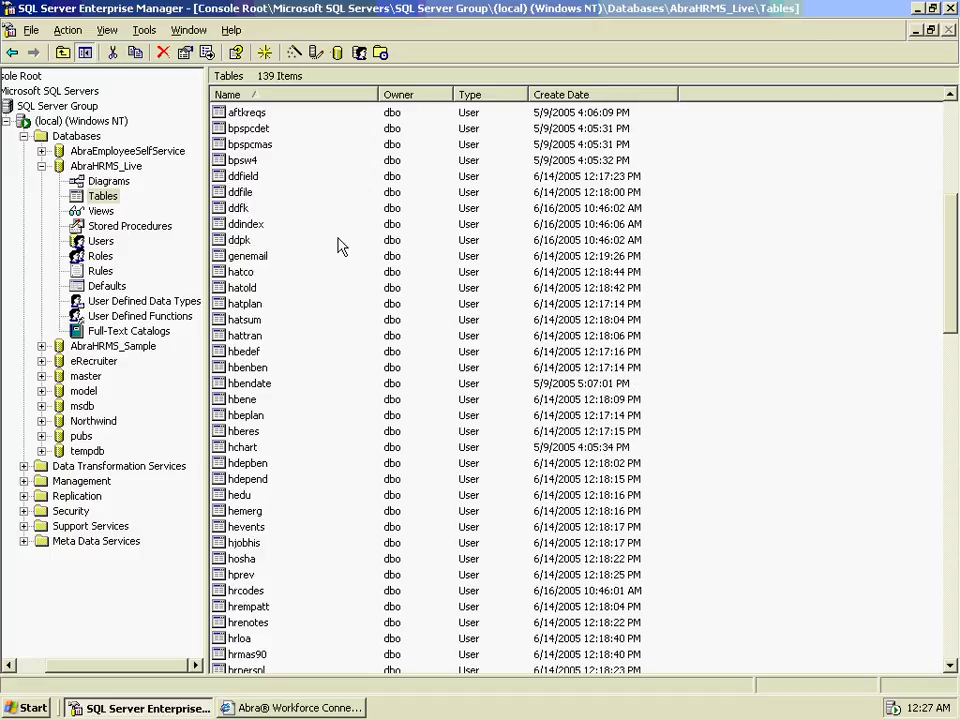
scroll(339, 246, "down", 1)
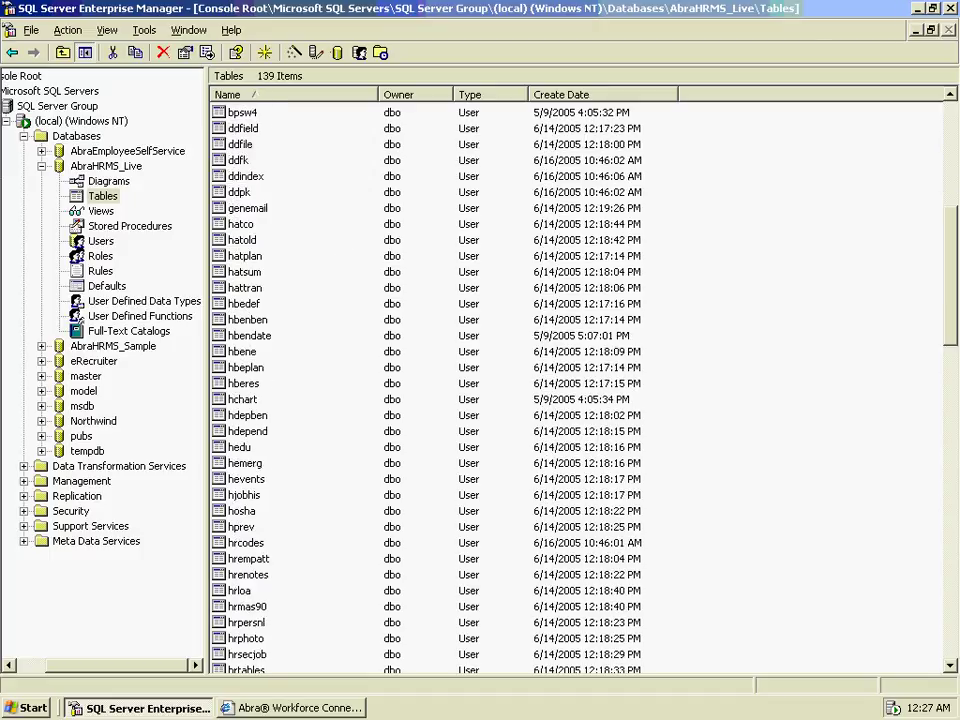
right_click(258, 622)
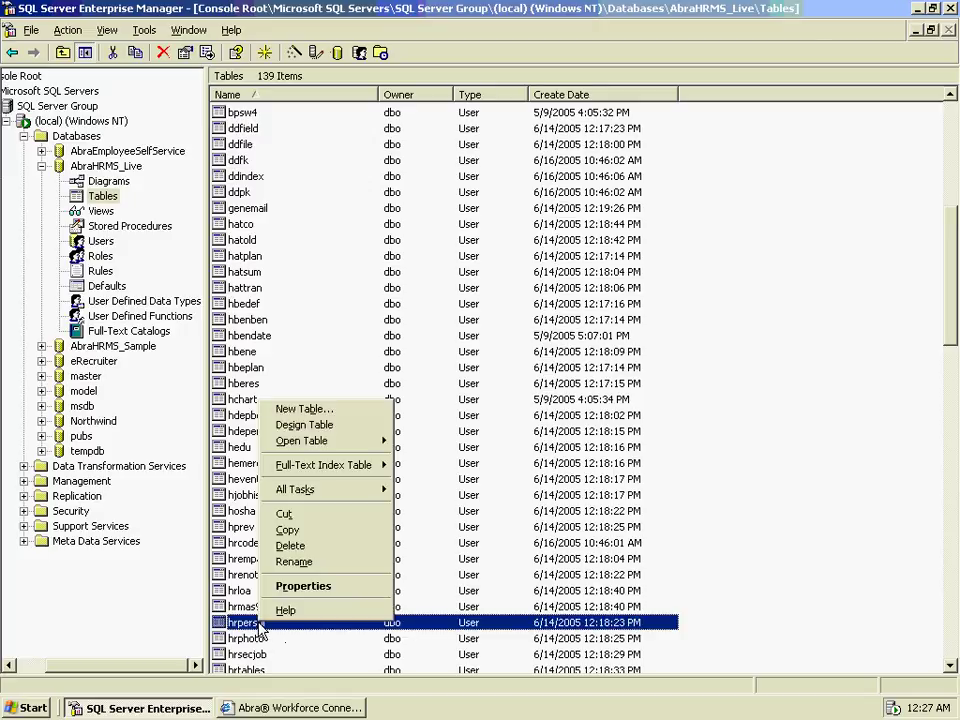
mouse_move(320, 444)
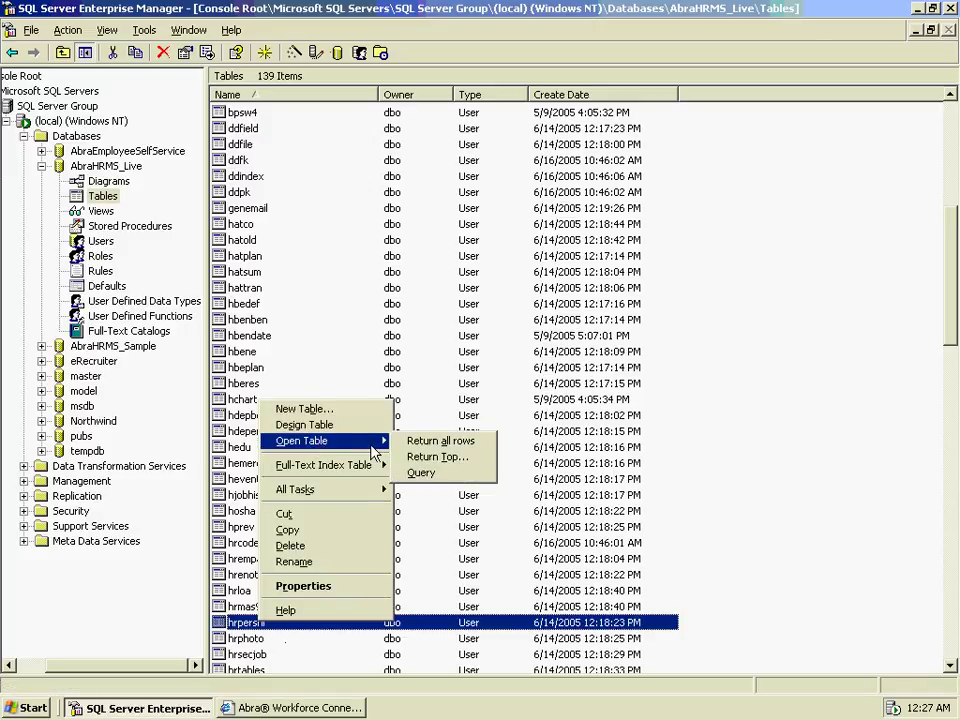
left_click(414, 447)
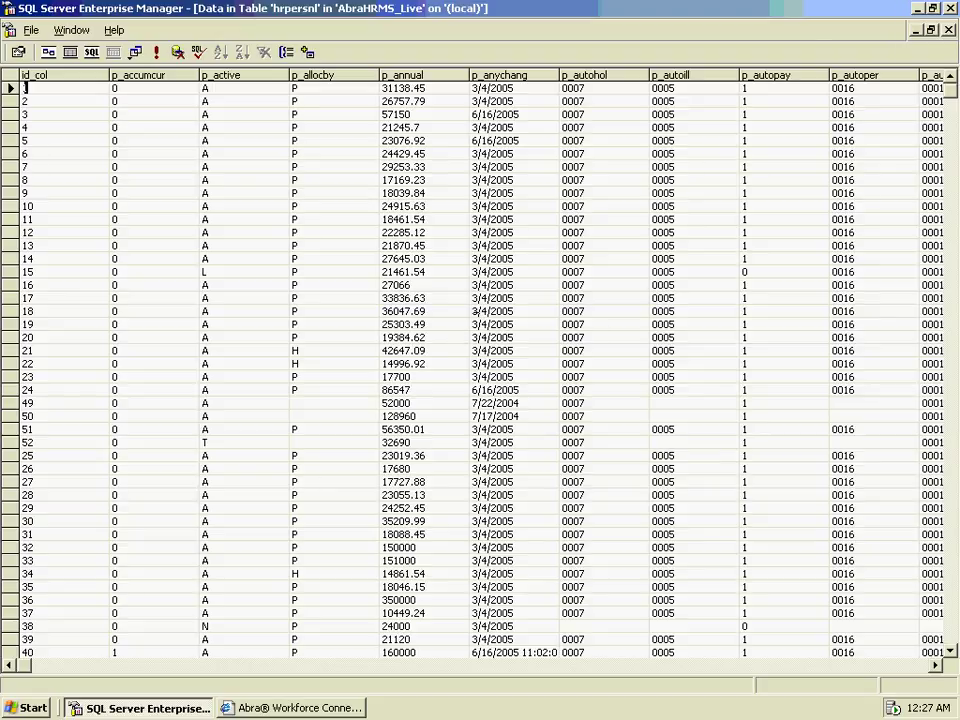
left_click(949, 8)
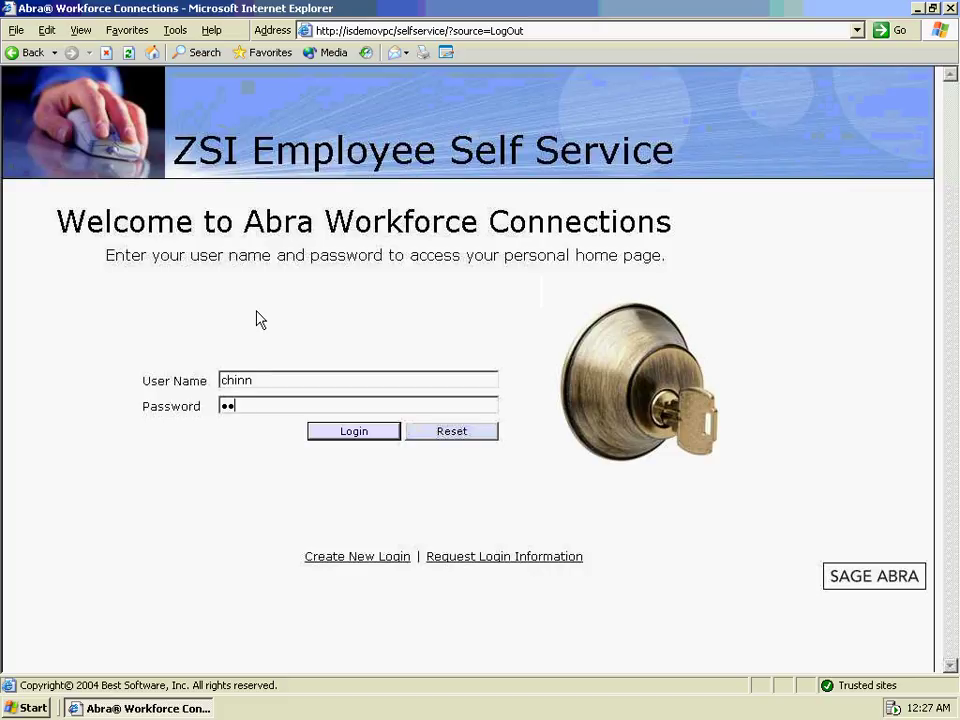
Log in to Abra Workforce Connections and expand the Time Off Requests, Notifications and Reminders sections of the Message Center
key("Return")
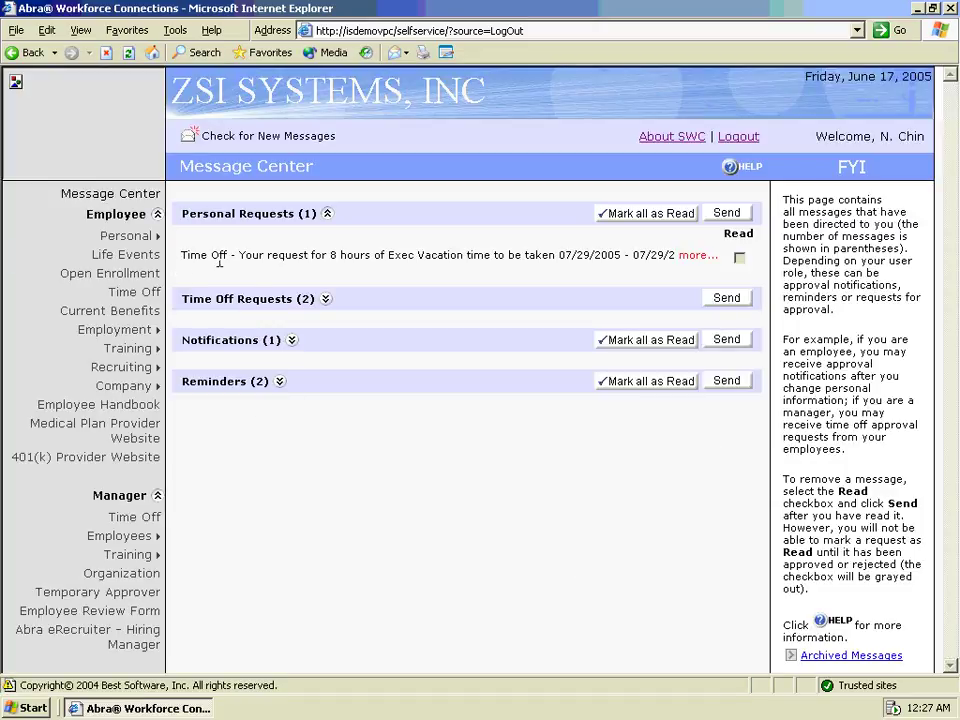
left_click(325, 298)
left_click(291, 406)
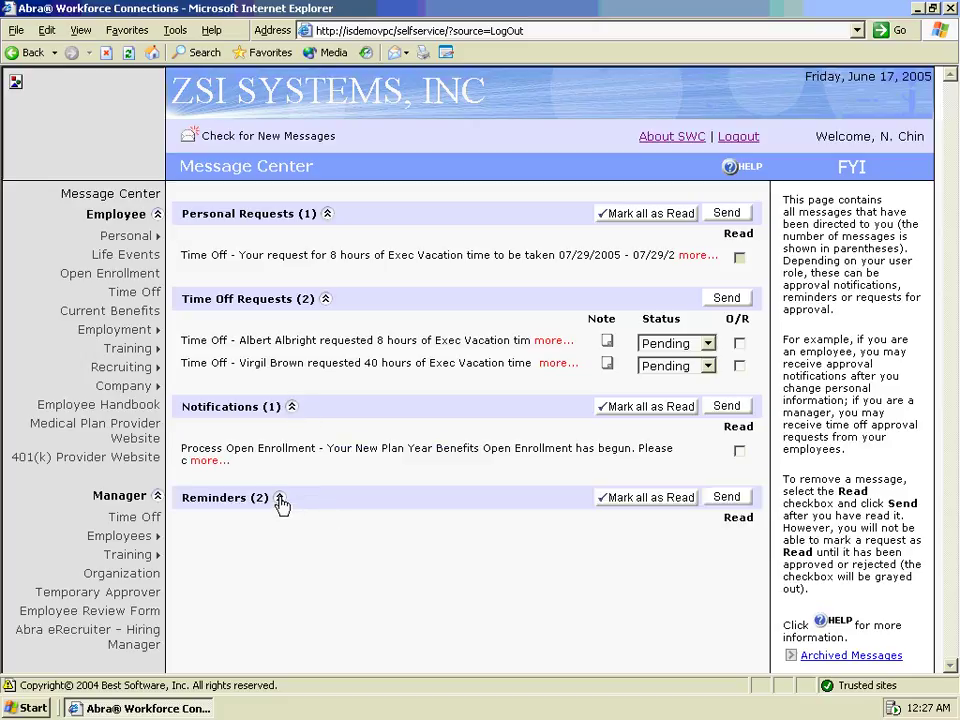
left_click(279, 497)
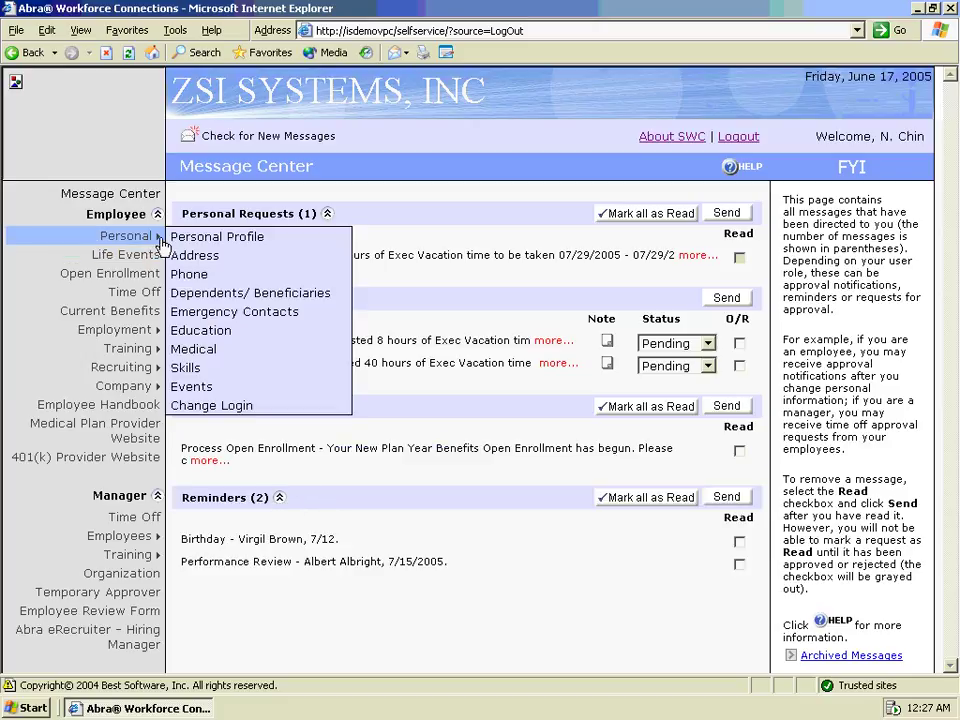
View the employee's Personal Profile, Time Off, Compensation and training Certifications pages
left_click(186, 246)
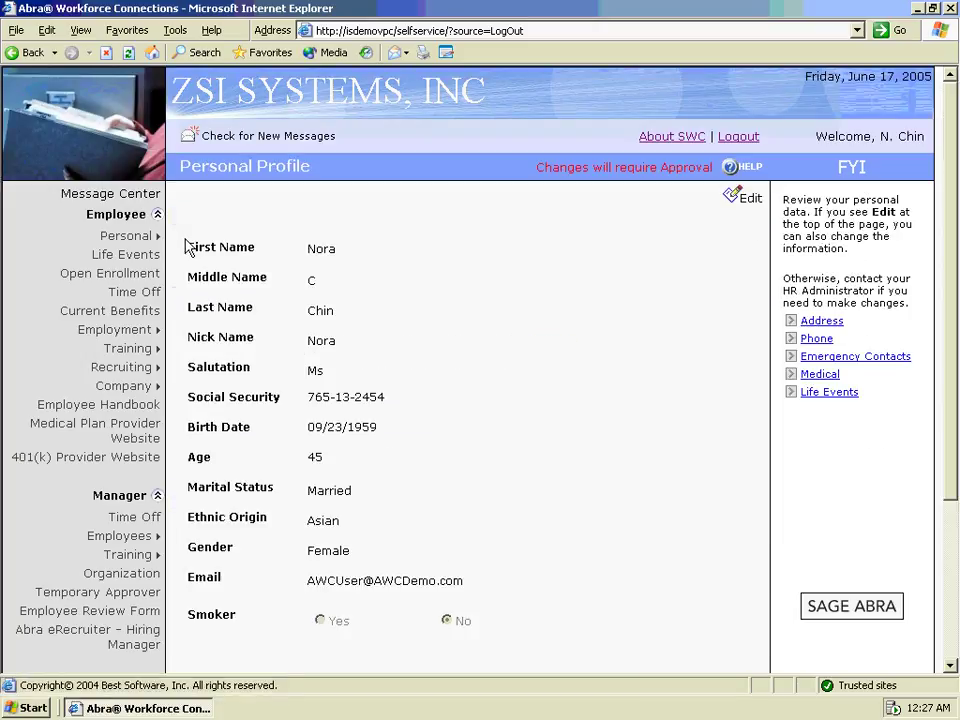
left_click(155, 293)
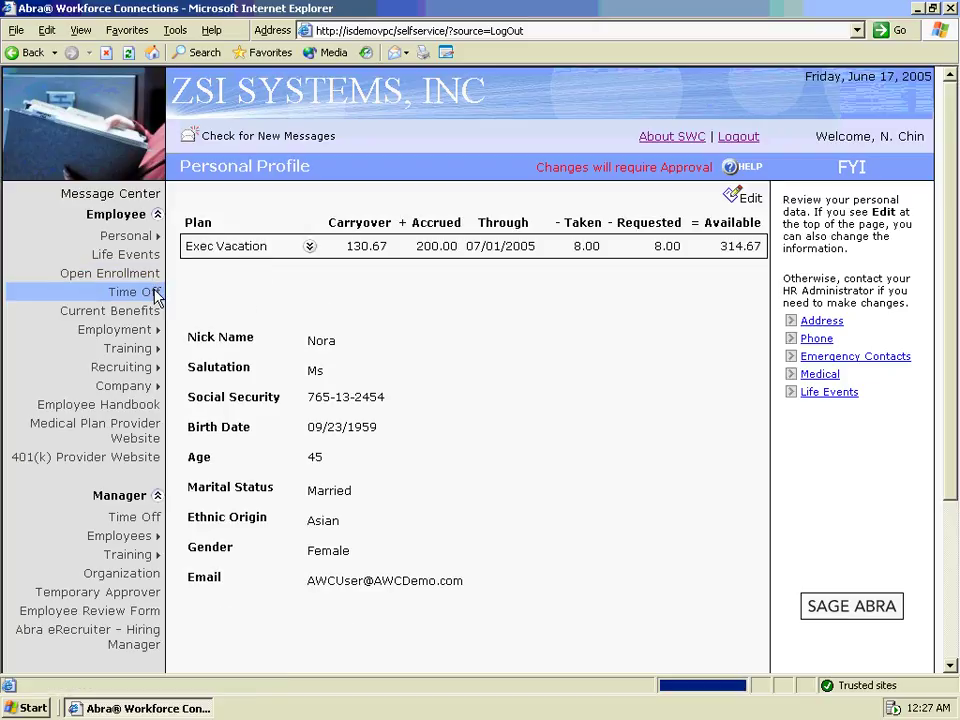
mouse_move(158, 330)
left_click(187, 337)
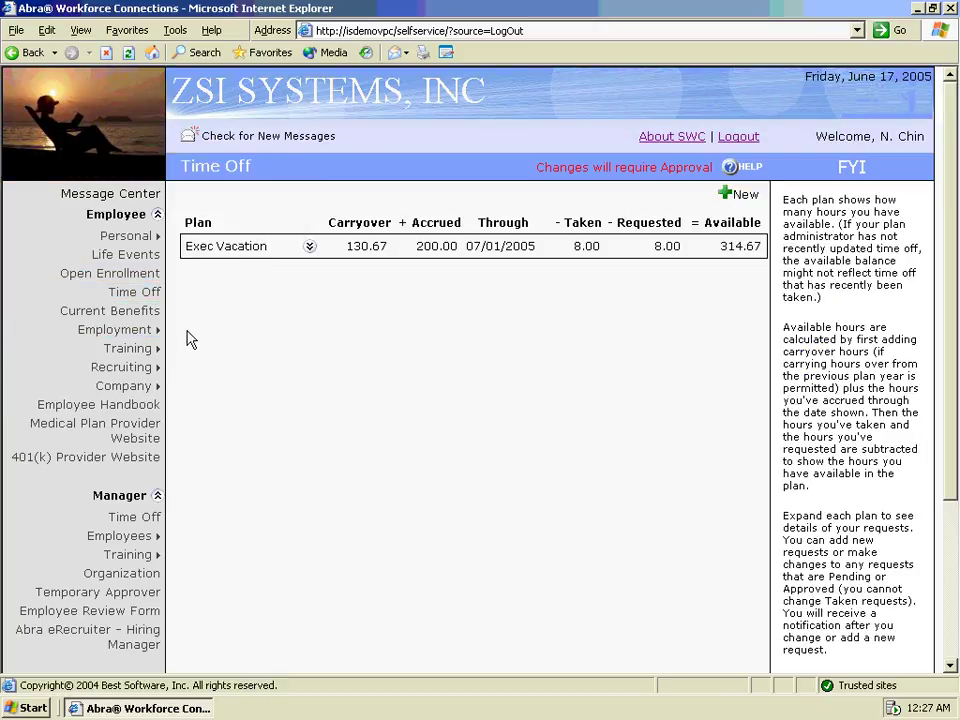
mouse_move(155, 345)
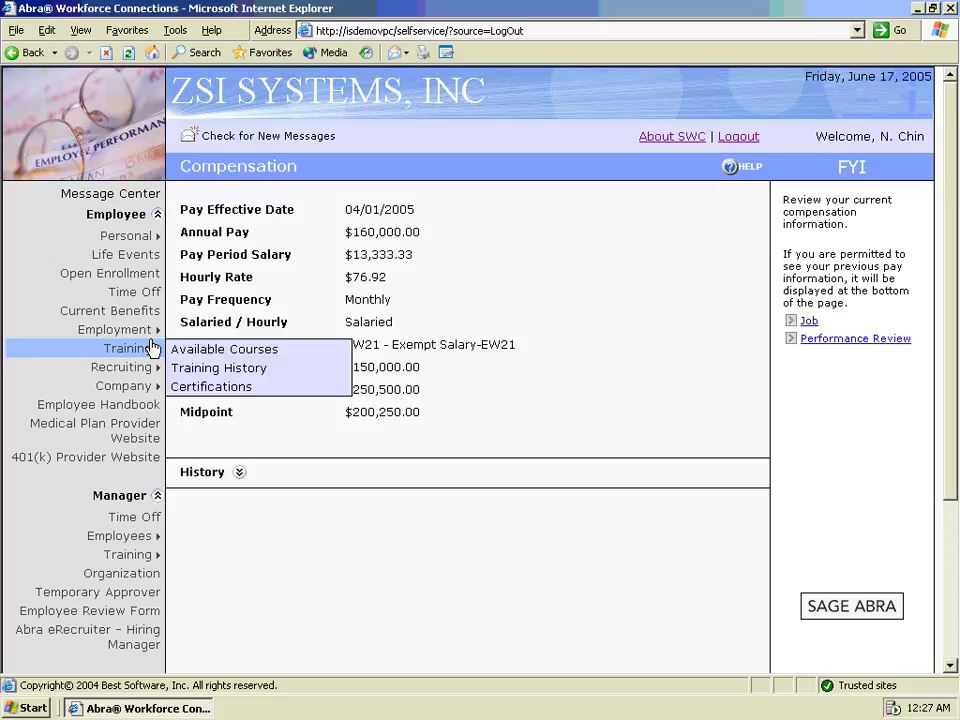
left_click(205, 387)
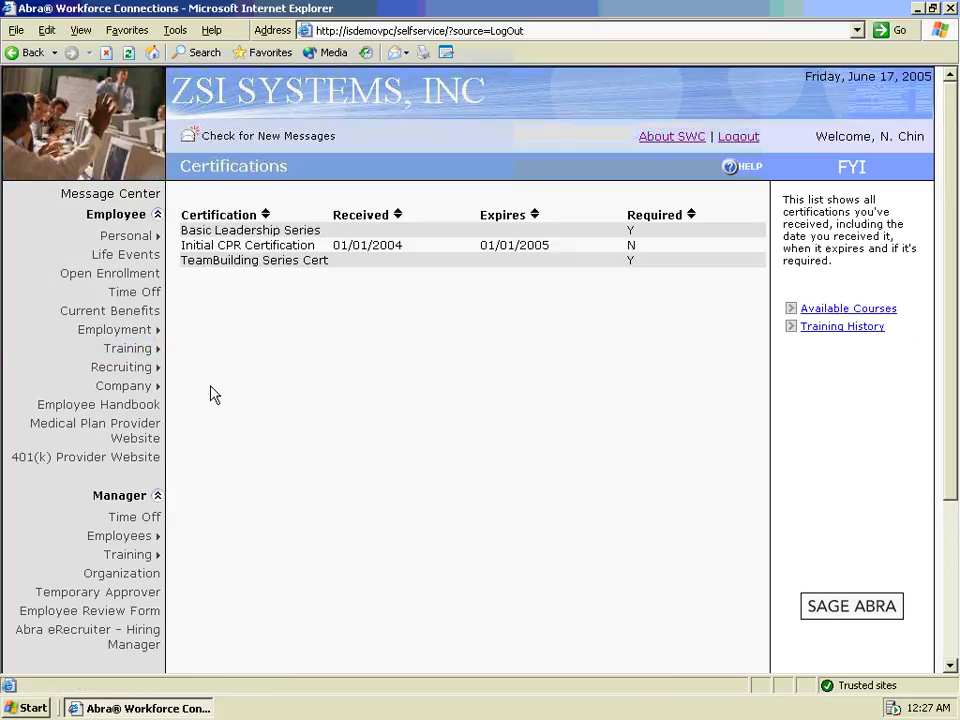
Open the Employee Handbook and the Employee Review Form documents one after the other, closing each after viewing
left_click(146, 404)
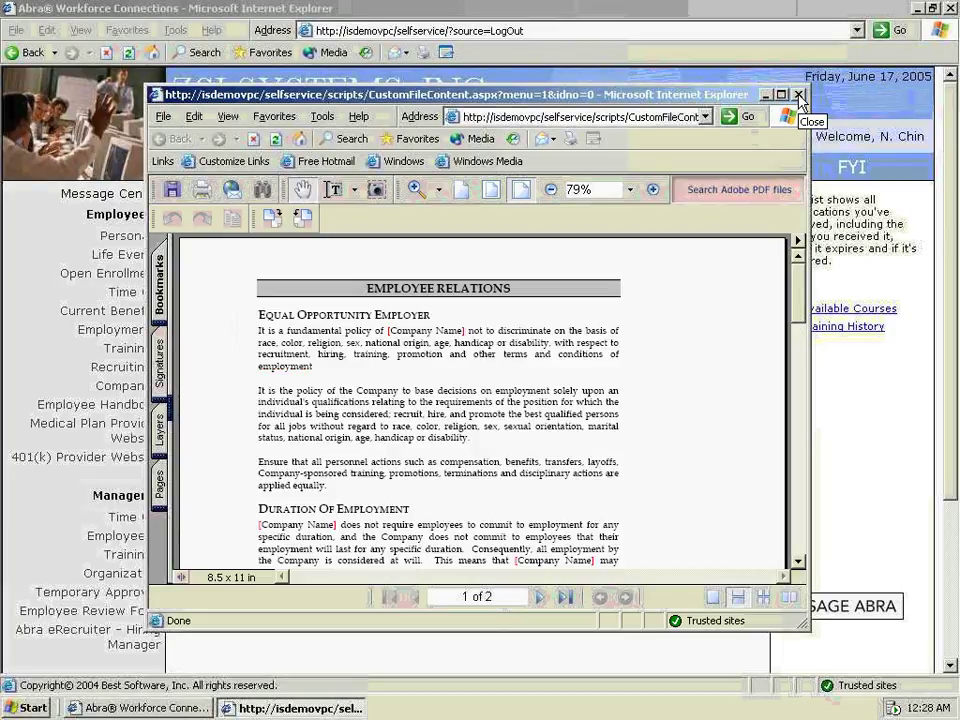
left_click(799, 95)
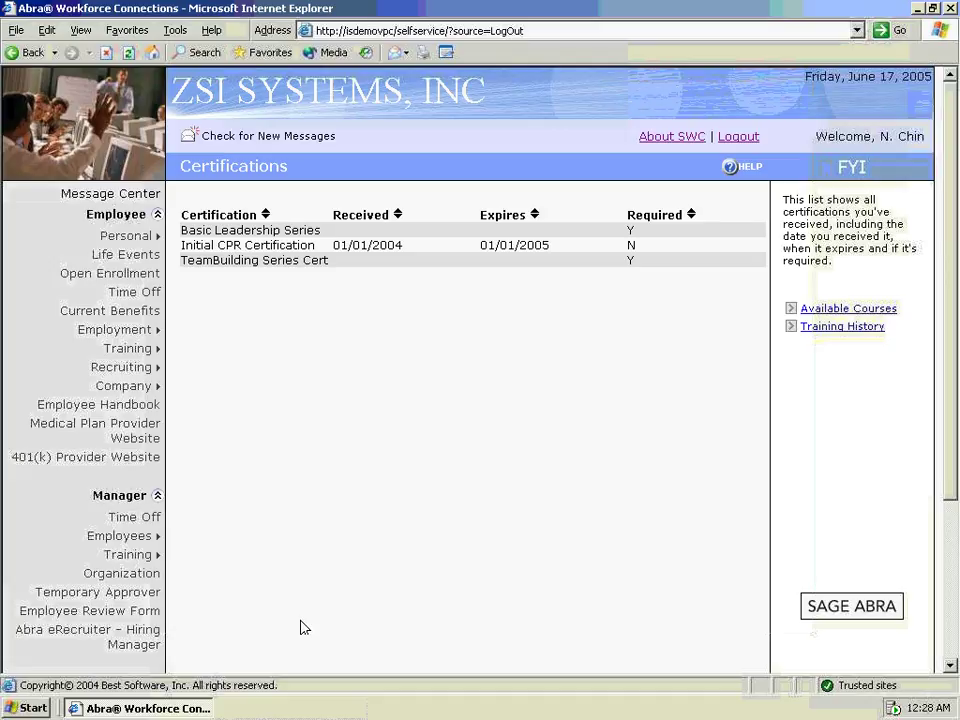
left_click(145, 612)
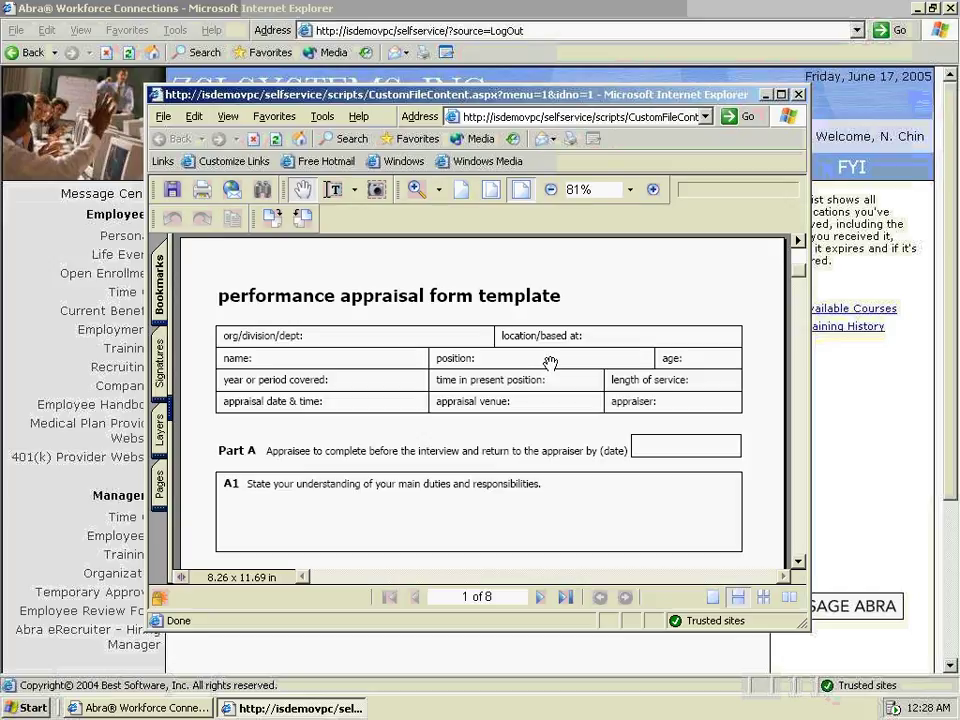
left_click(798, 94)
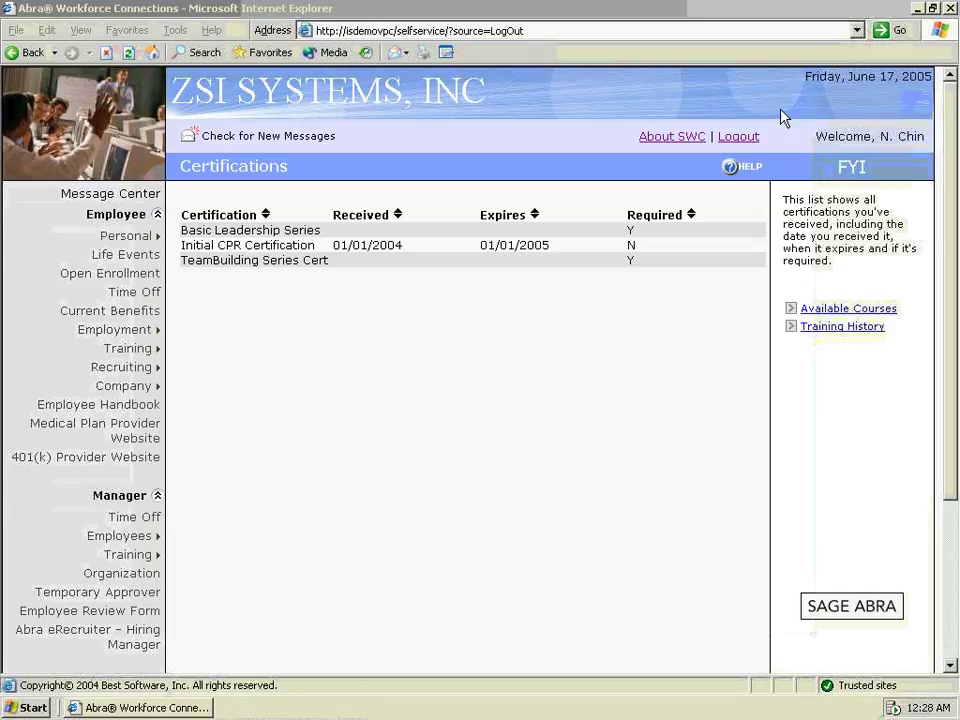
Expand the manager's whole Organization chart, and view the Open Enrollment and Life Events pages
left_click(164, 578)
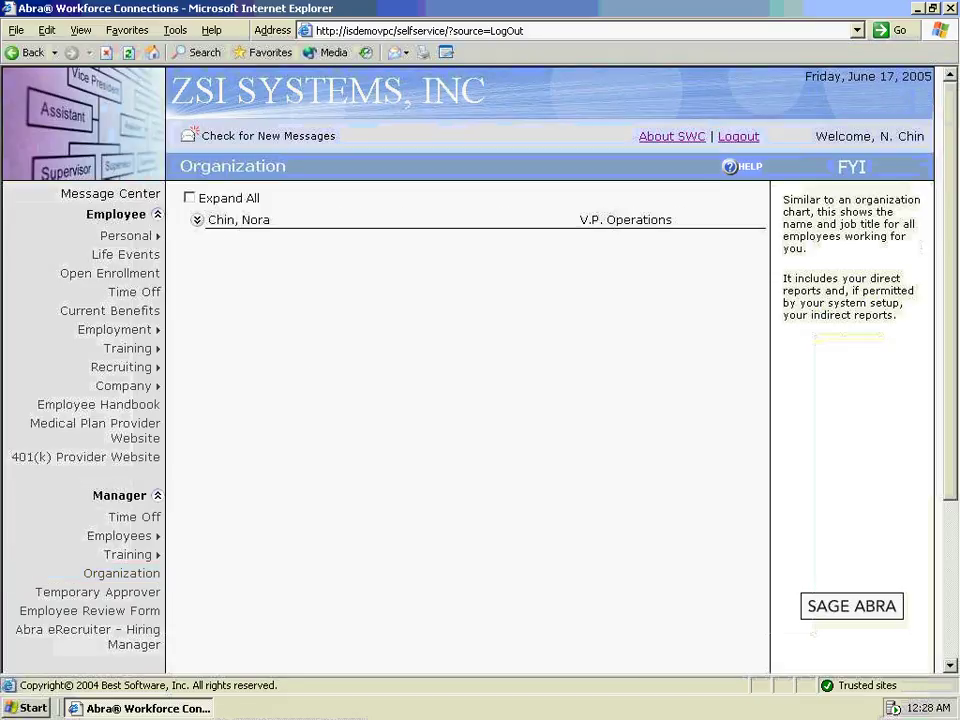
left_click(190, 198)
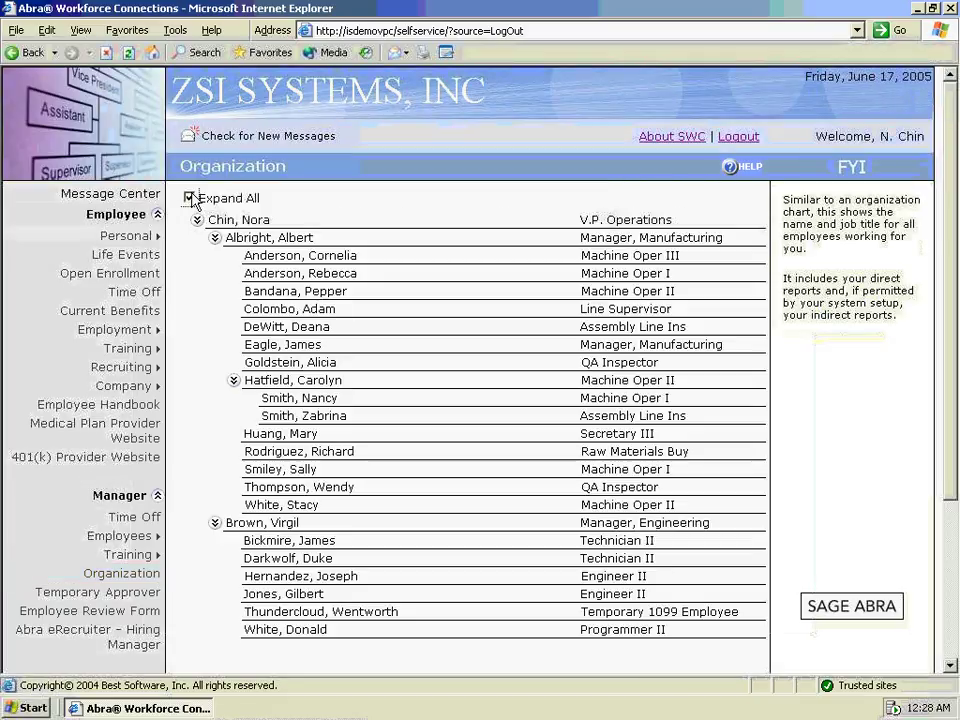
left_click(143, 275)
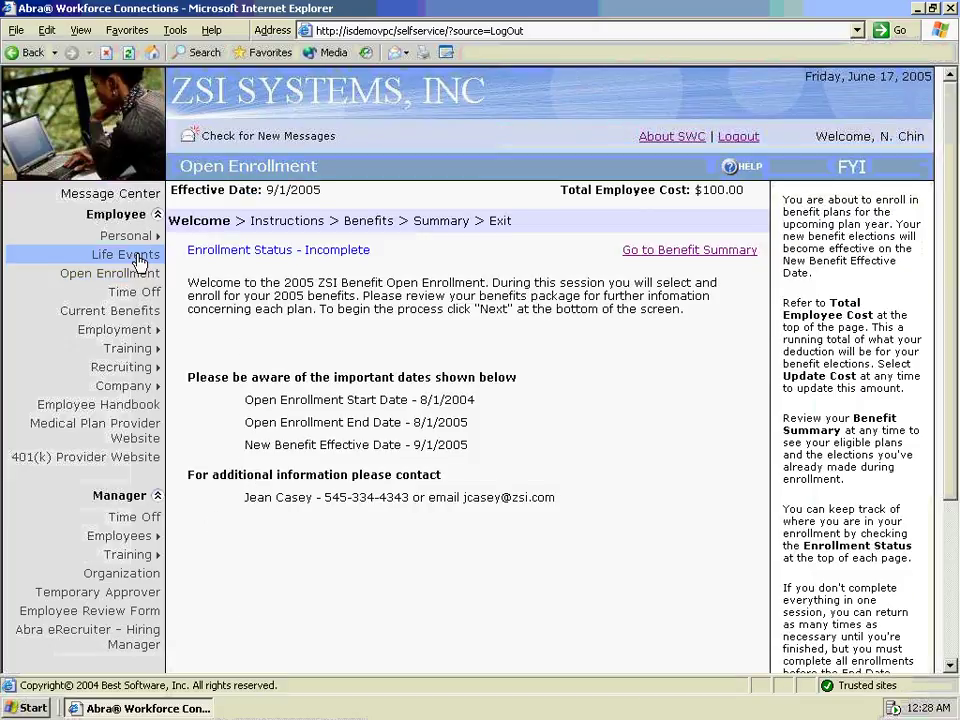
left_click(142, 257)
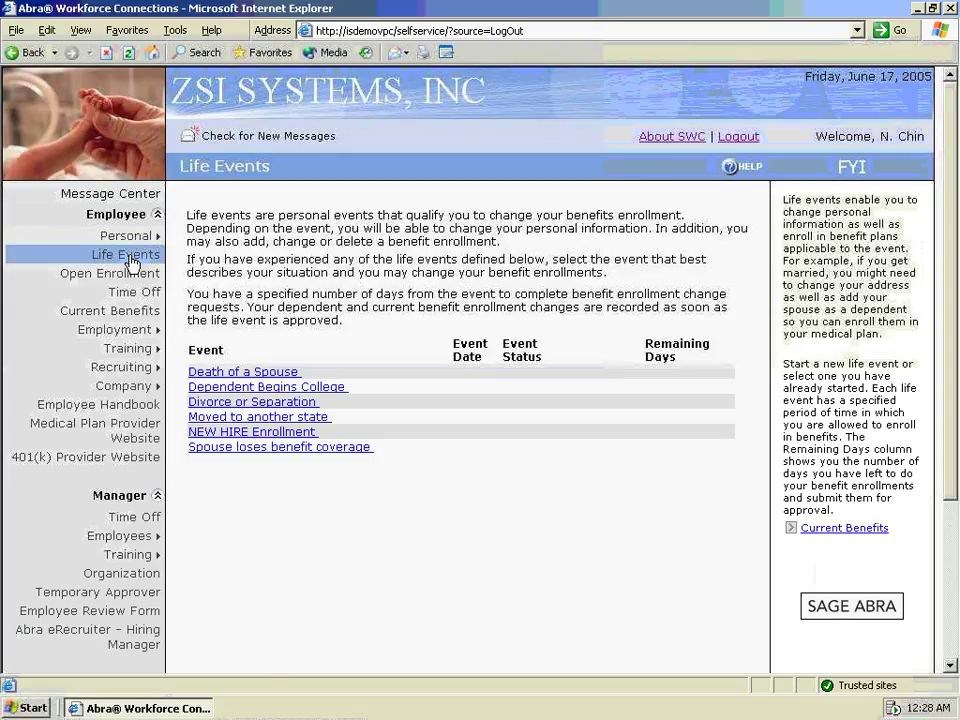
Open the ZSI Career Page, enlarge its window and view the Administrative Assistant position under Admin/Facilities
mouse_move(140, 367)
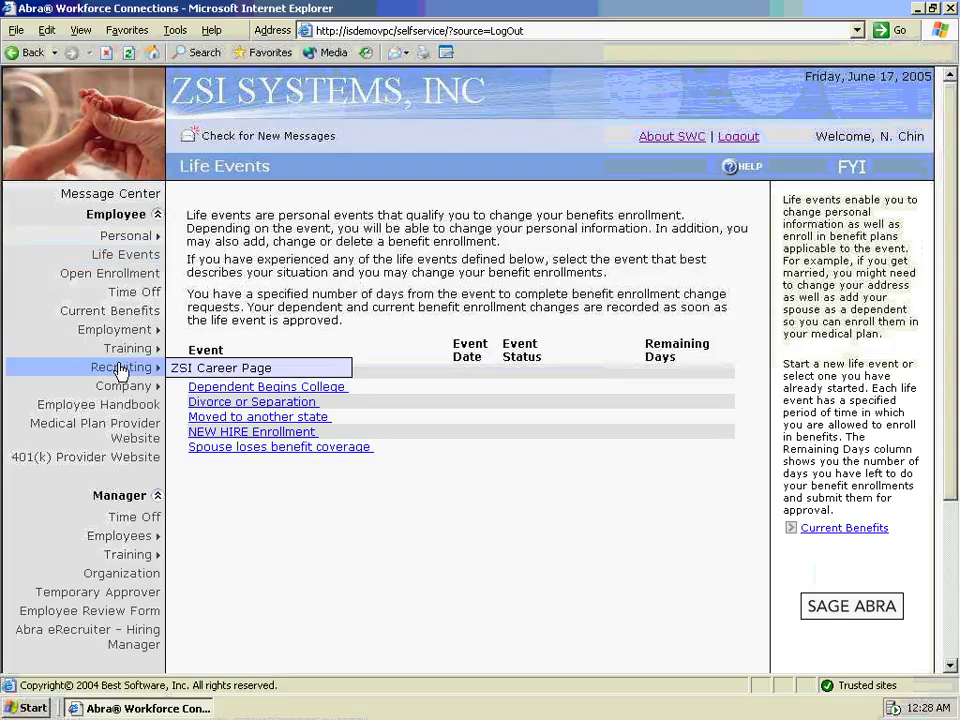
left_click(205, 368)
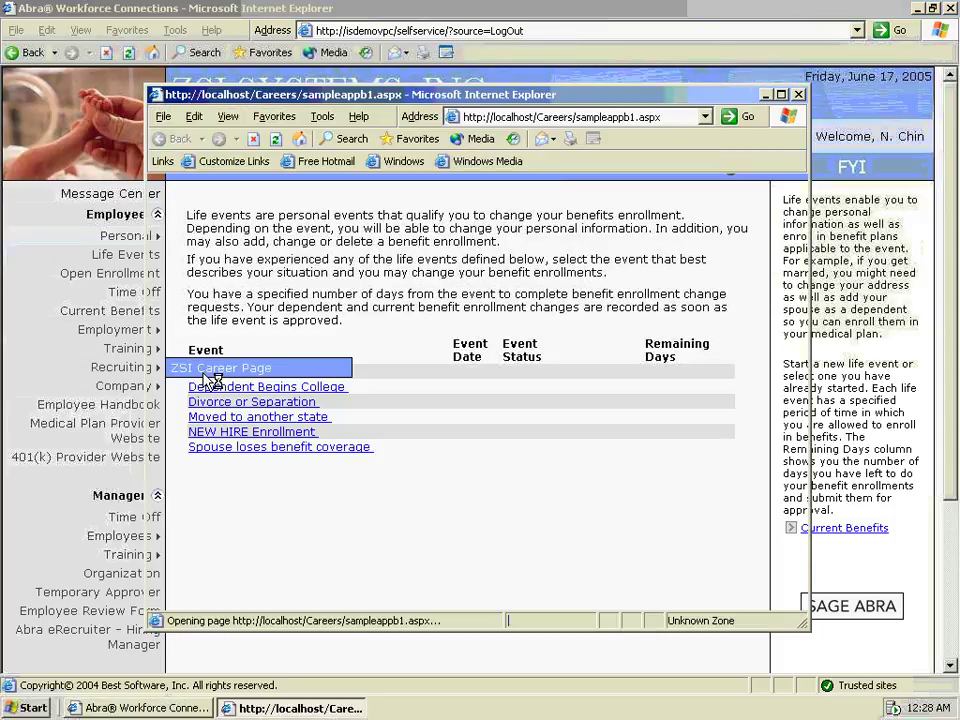
left_click_drag(215, 100, 189, 82)
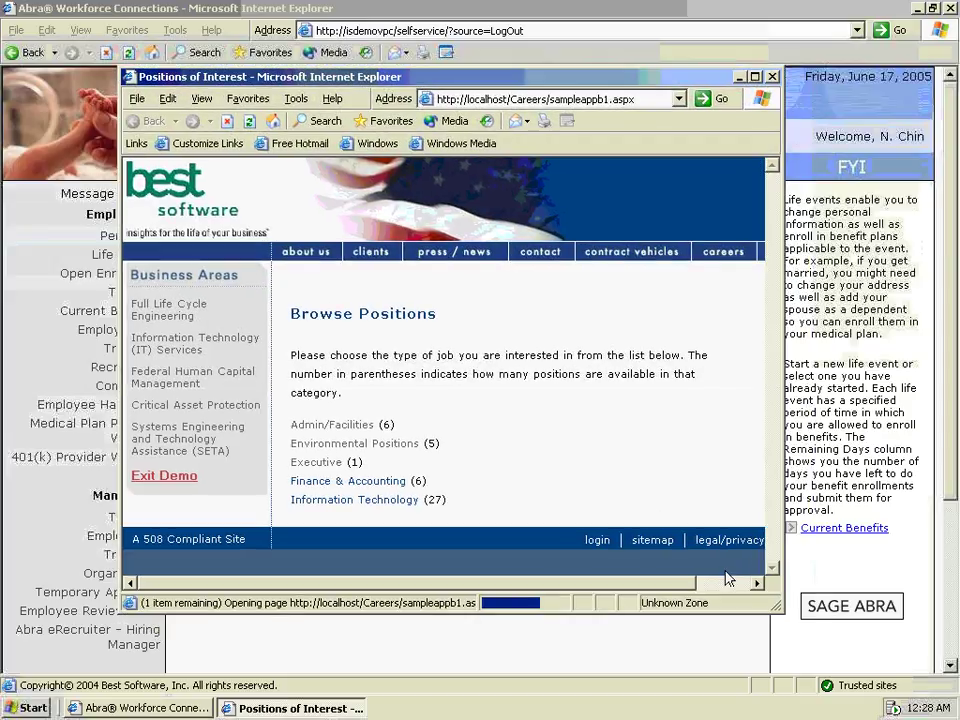
left_click_drag(776, 607, 857, 648)
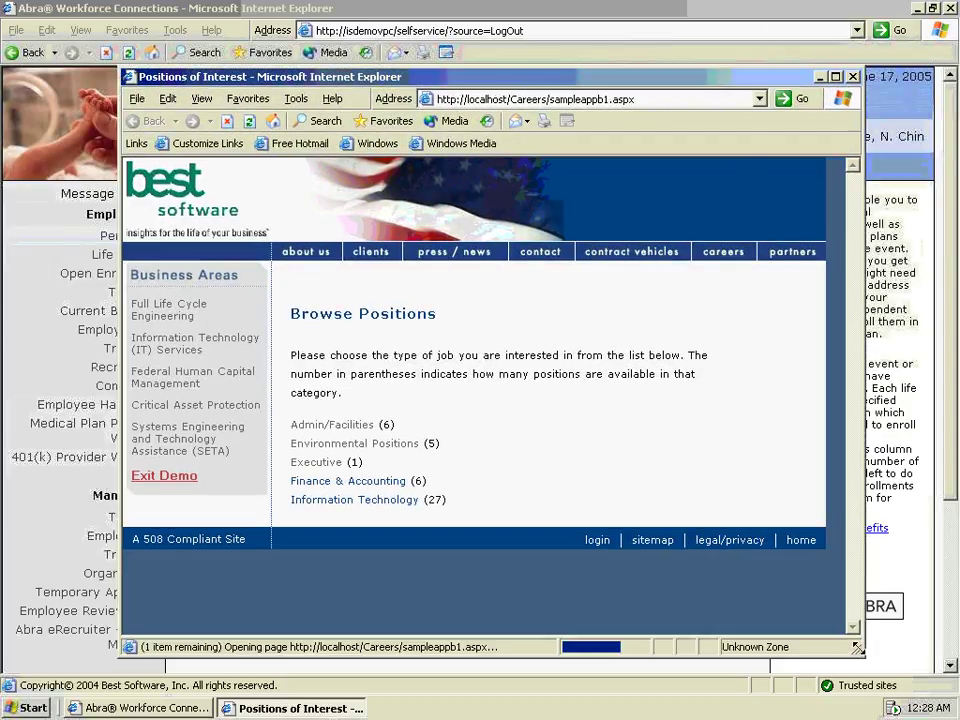
left_click(334, 428)
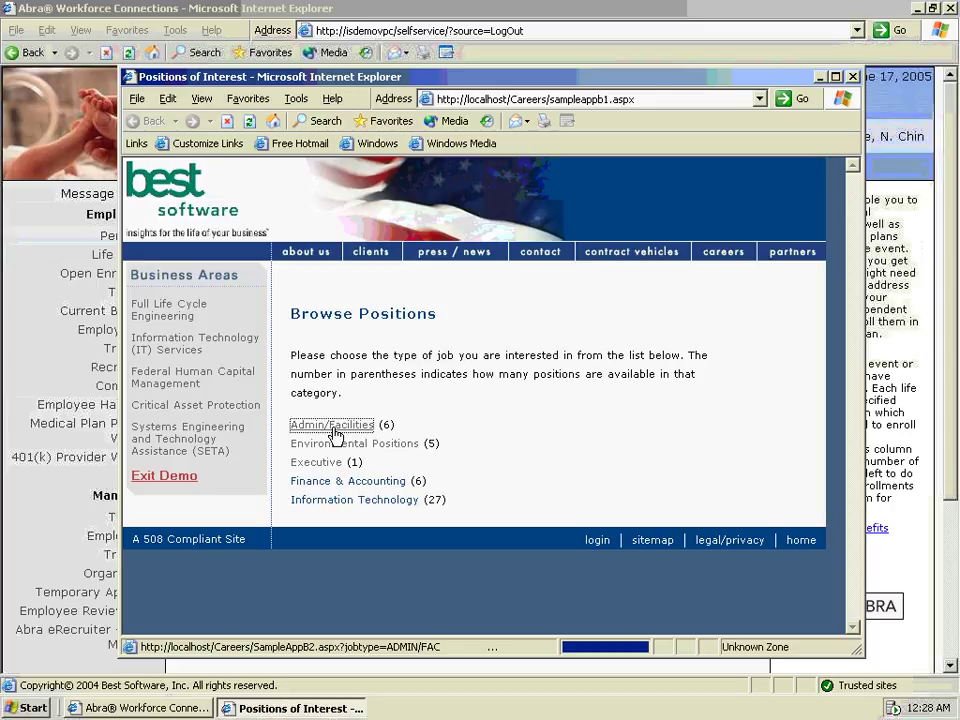
left_click(474, 362)
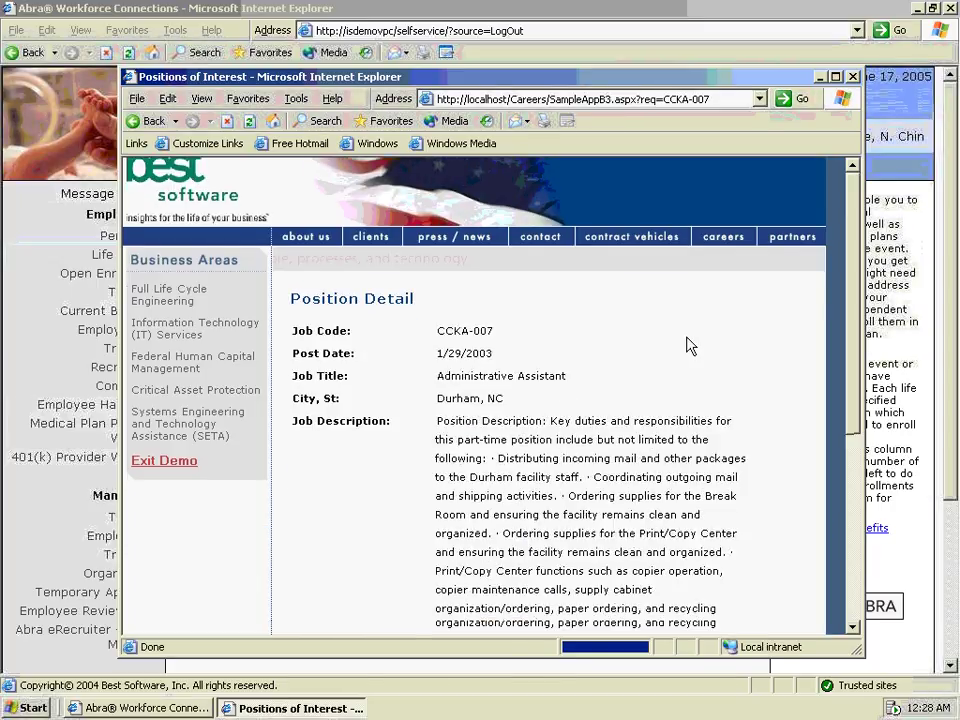
Read the job description, open the online application for the position, review its questions and close the career site
scroll(686, 345, "down", 3)
scroll(686, 345, "down", 4)
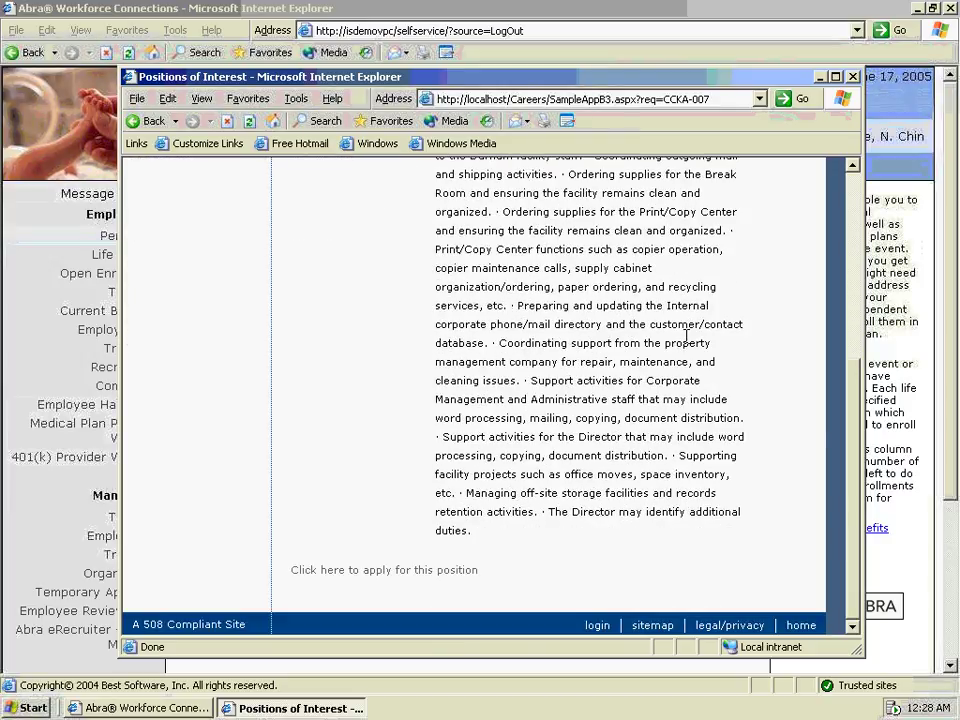
left_click(404, 572)
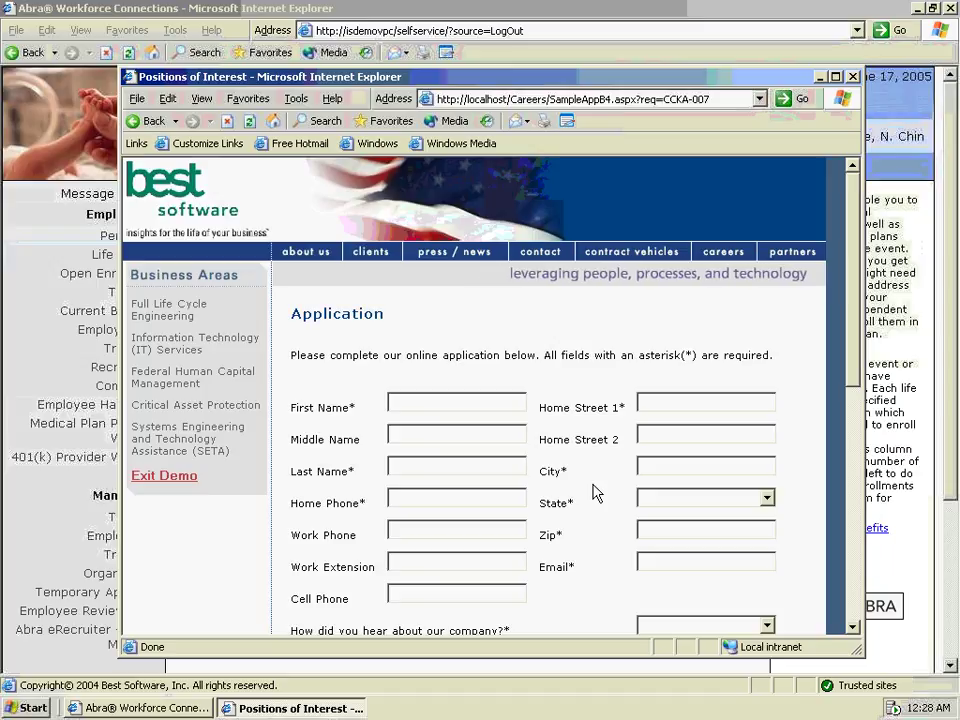
scroll(593, 492, "down", 4)
scroll(586, 492, "down", 5)
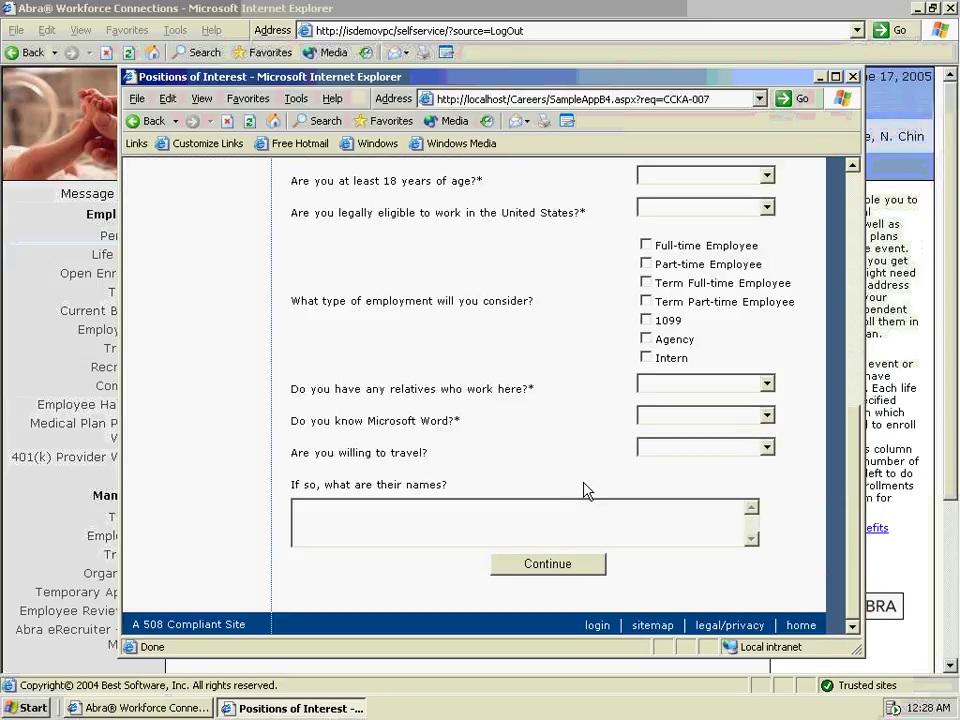
scroll(575, 490, "up", 9)
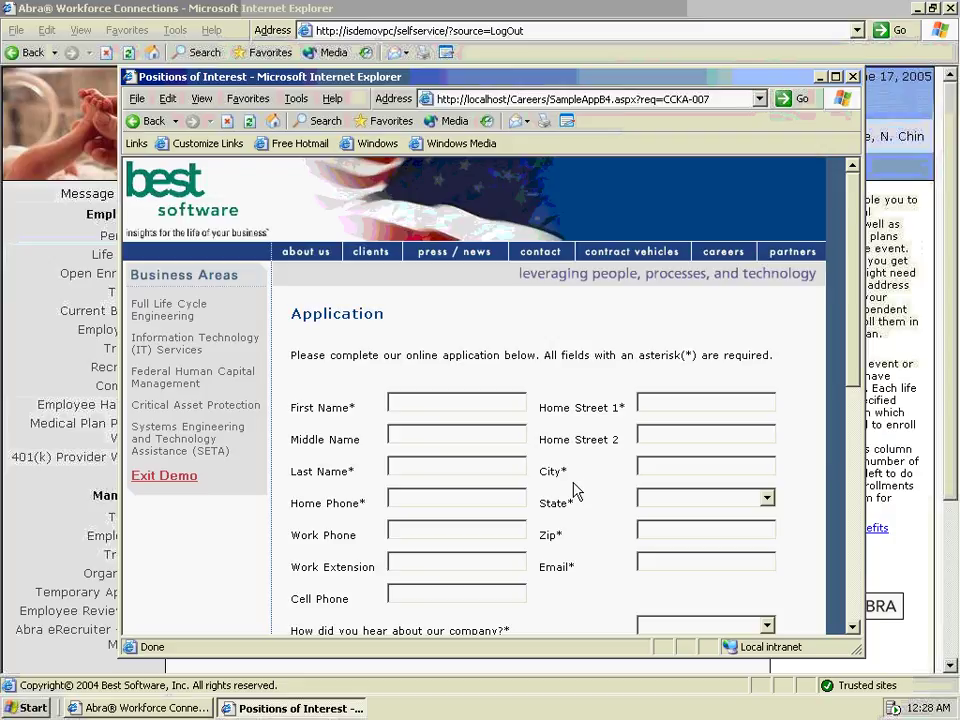
left_click(853, 77)
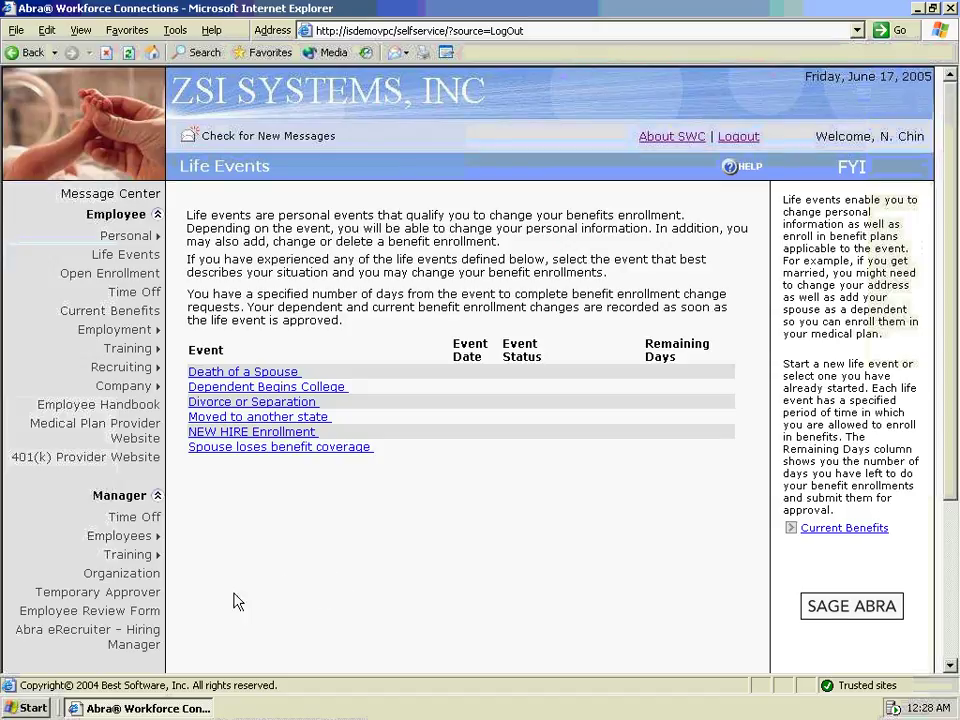
Open the Abra eRecruiter hiring manager site, enlarge its window and log in with the manager's user name and password
left_click(148, 640)
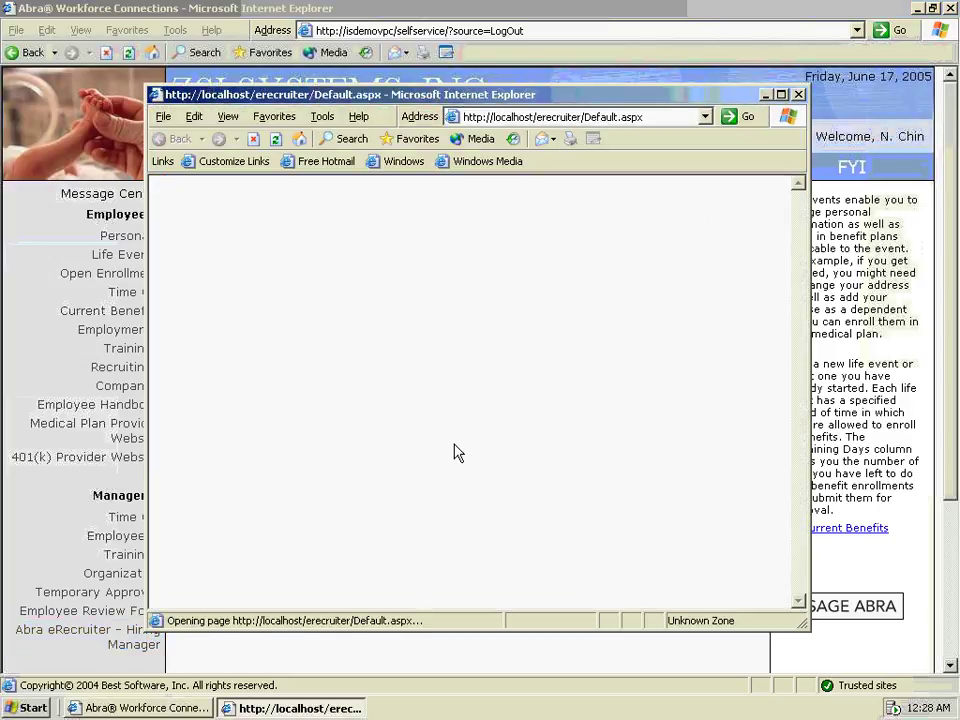
left_click(781, 95)
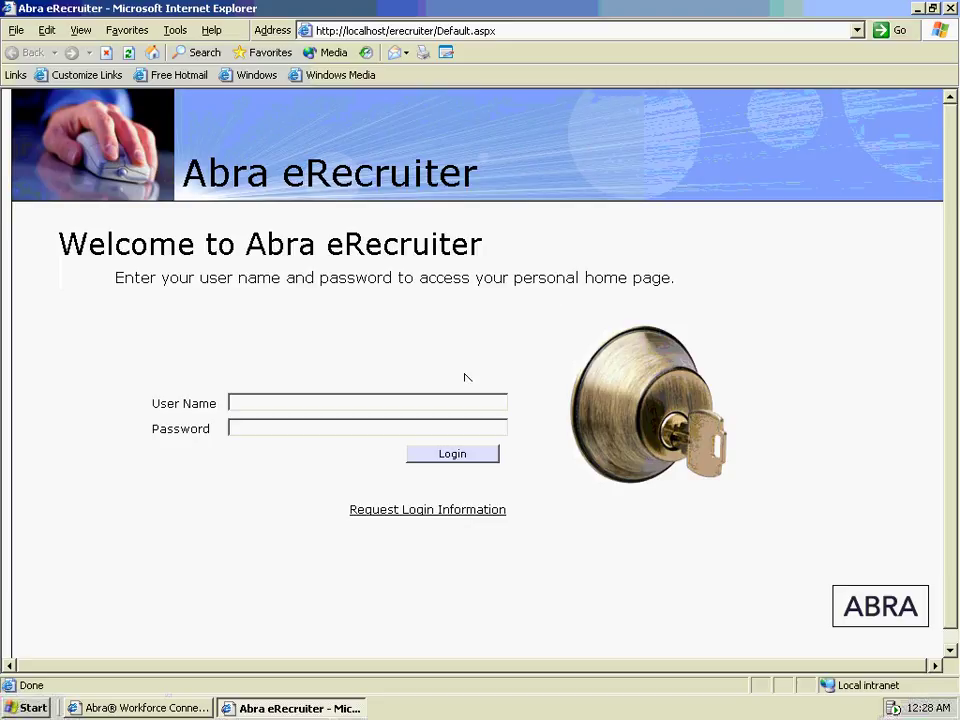
left_click(454, 402)
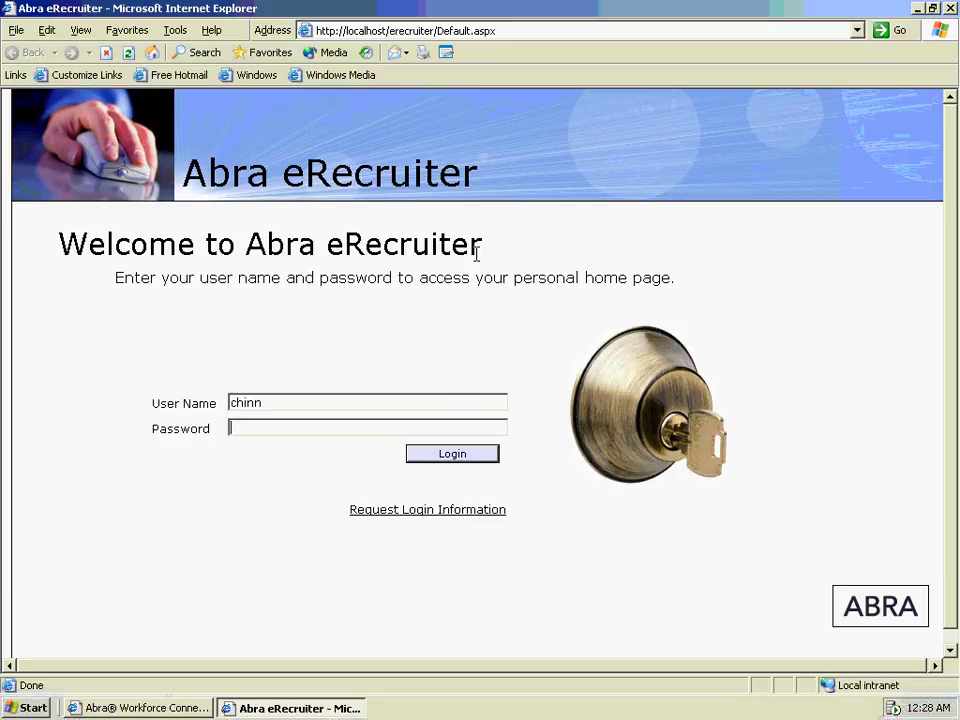
type("c")
key("Tab")
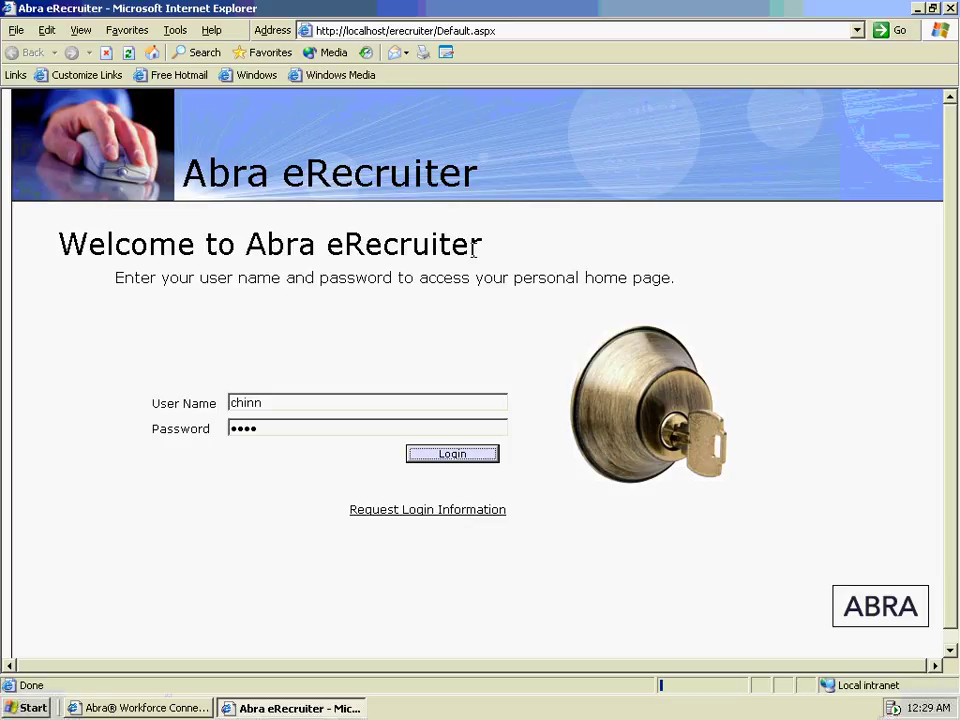
key("Return")
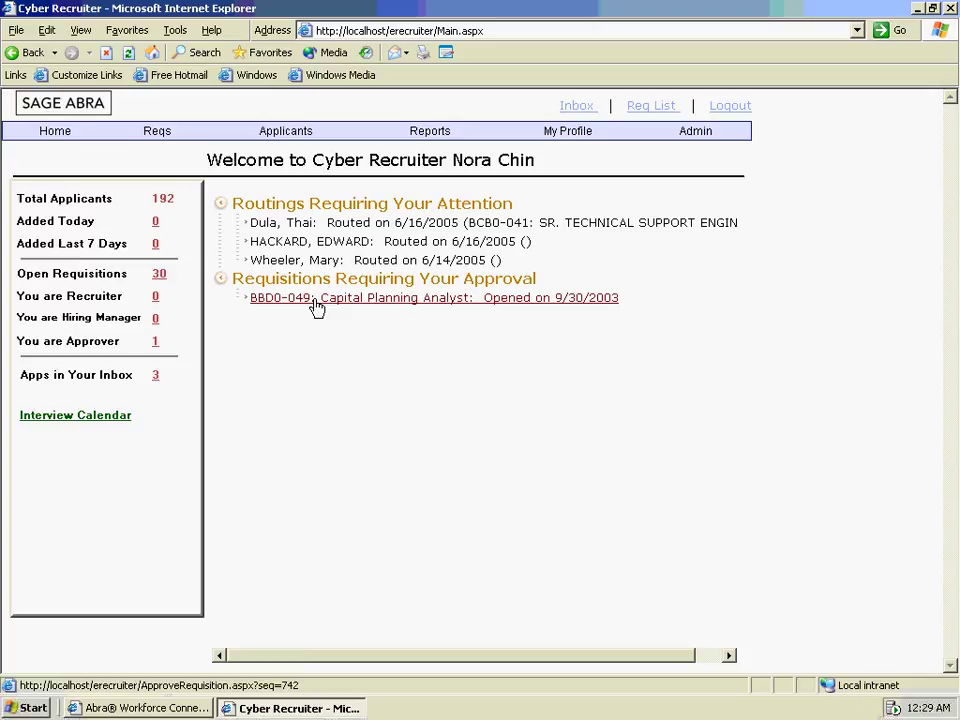
List the open requisitions, open BBD0-049 Capital Planning Analyst and view its assigned applicants
left_click(160, 275)
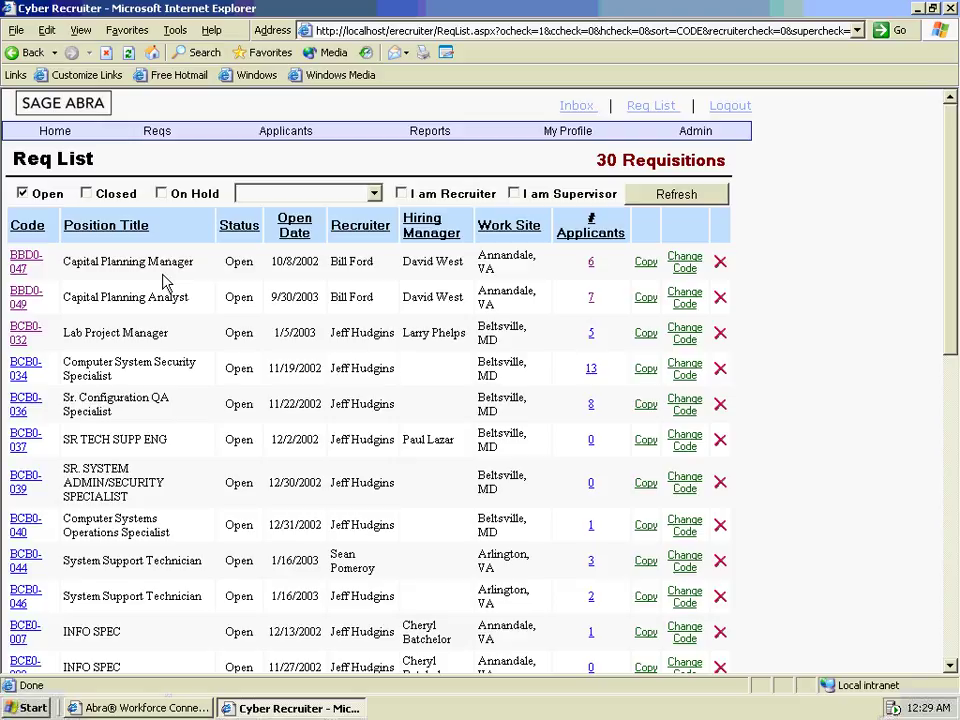
left_click(22, 300)
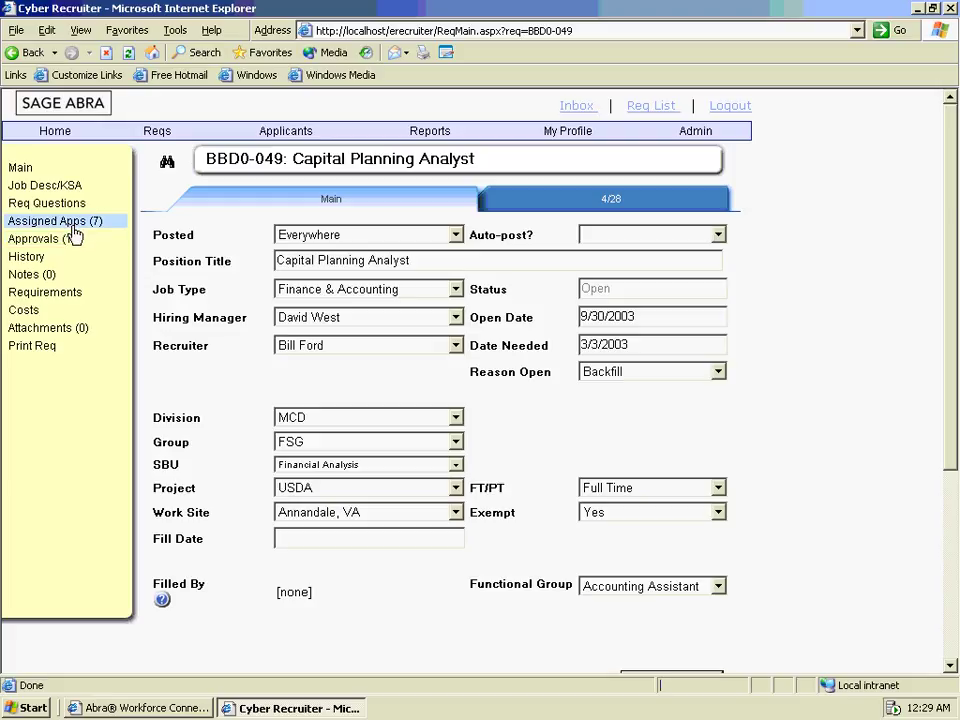
left_click(74, 232)
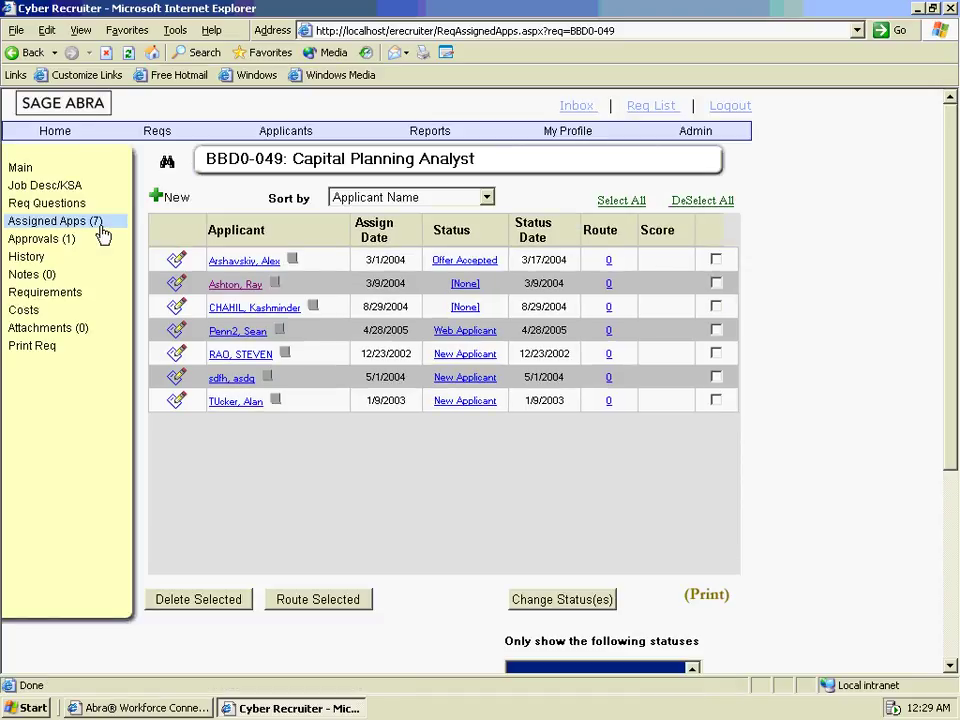
Open the last assigned applicant's record, view the status history and return to the assigned applicants list
left_click(240, 400)
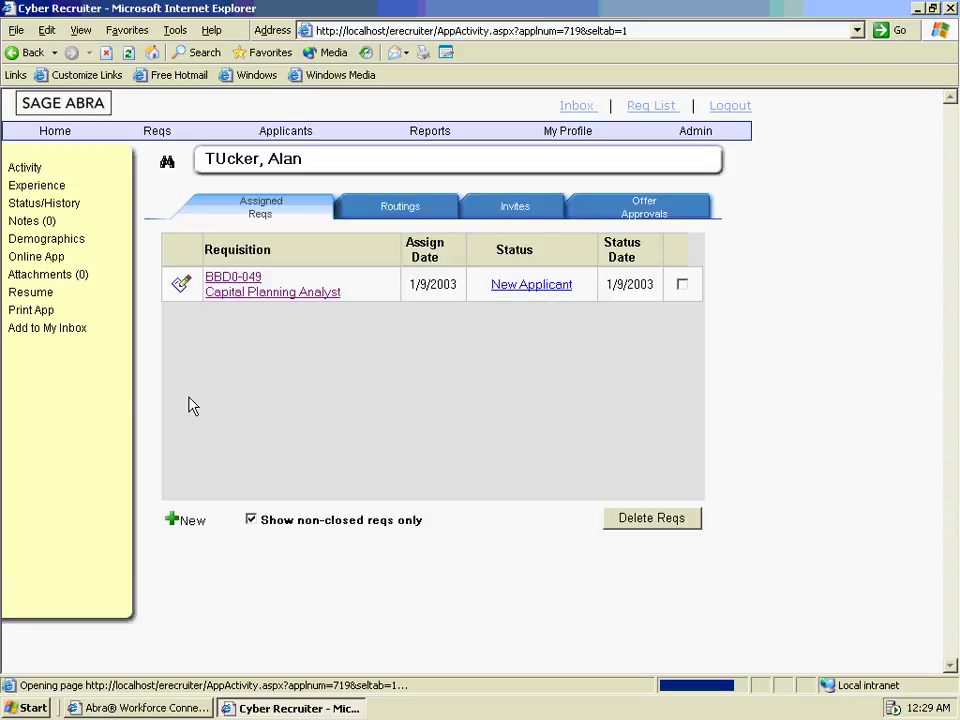
left_click(37, 207)
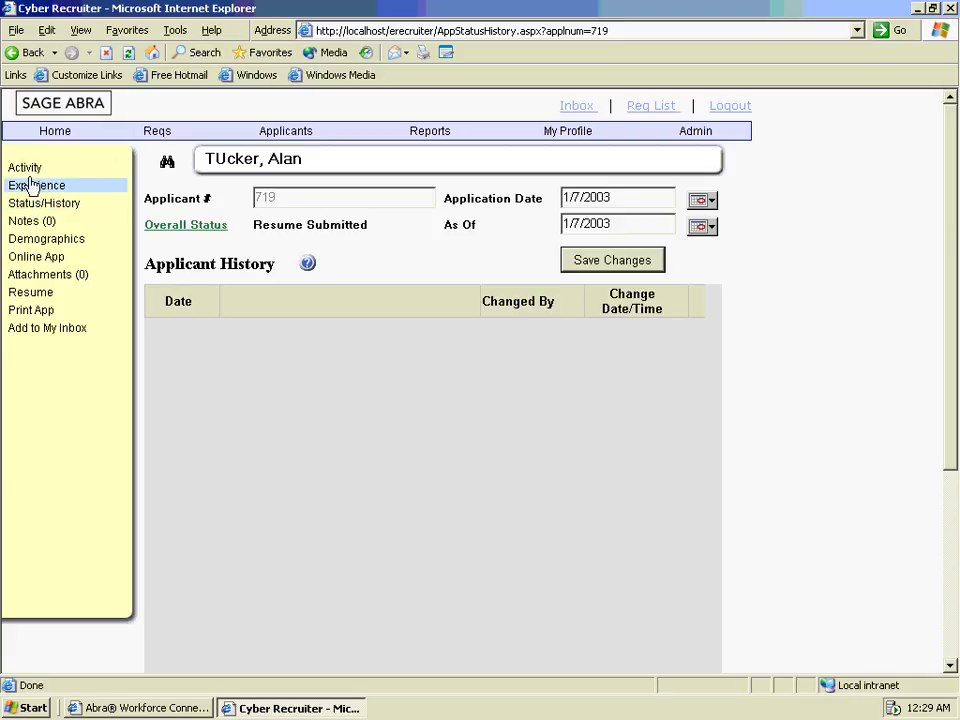
left_click(27, 55)
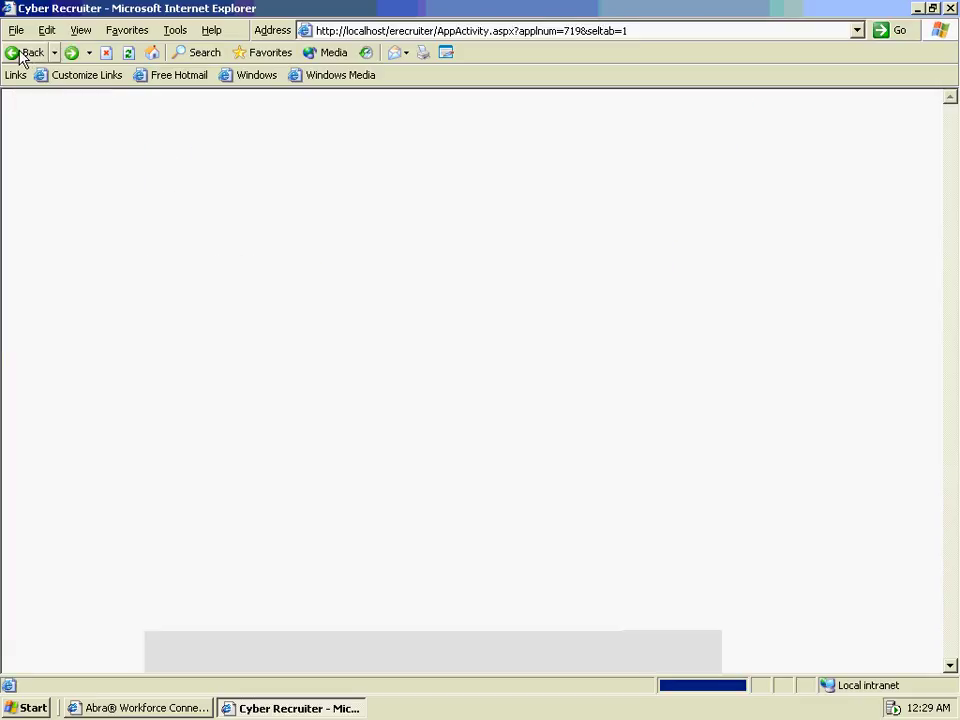
left_click(24, 55)
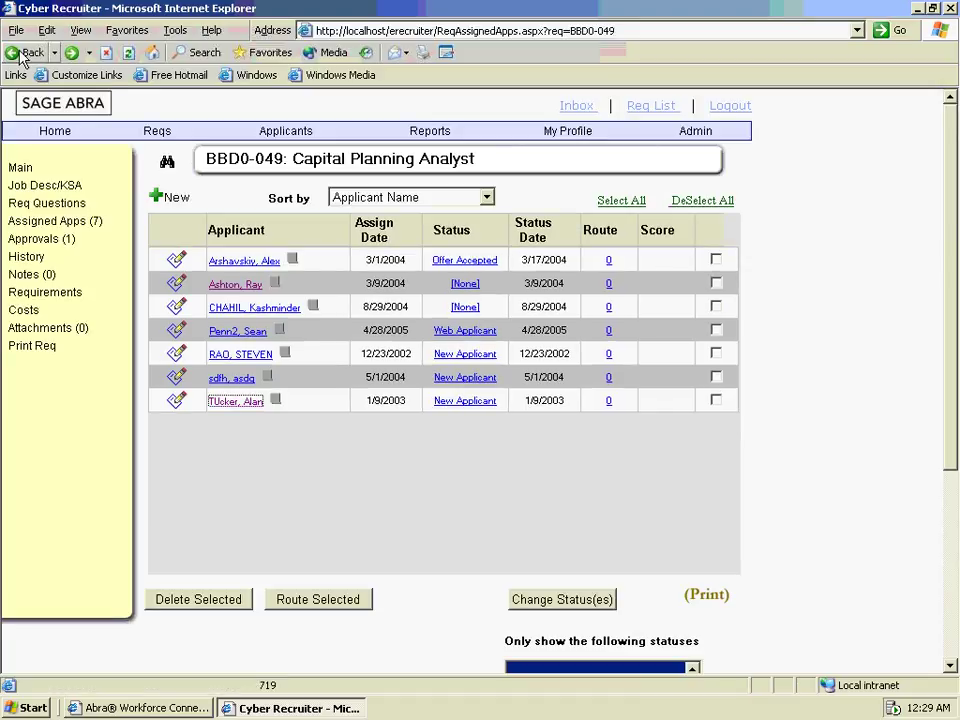
Look through the administration options for page building, codes and job boards, and open the Monster upload setup
left_click(718, 135)
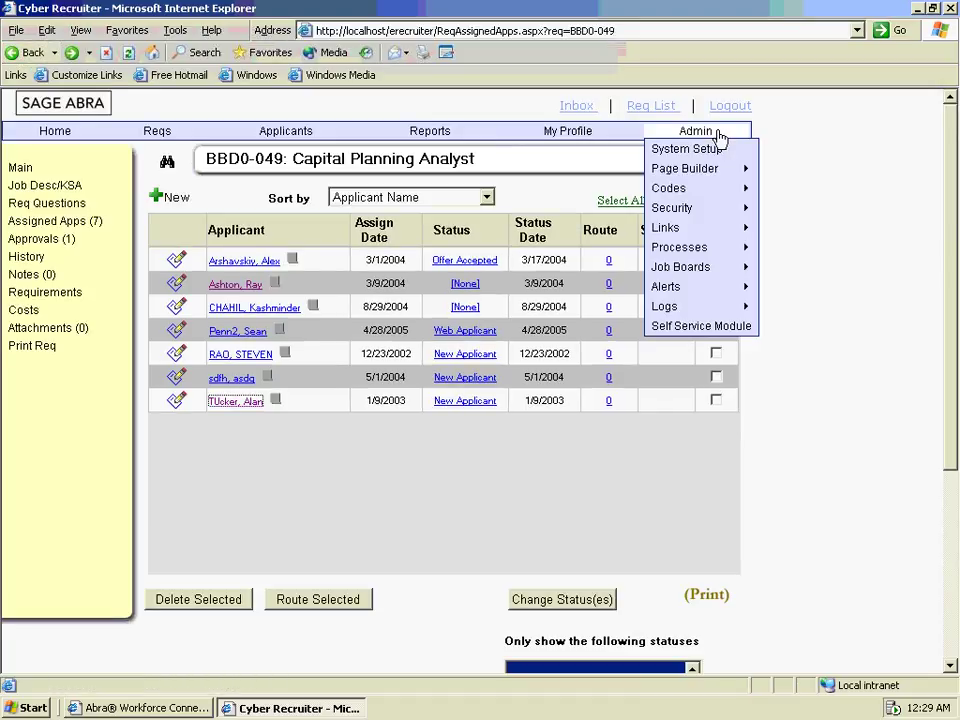
mouse_move(713, 171)
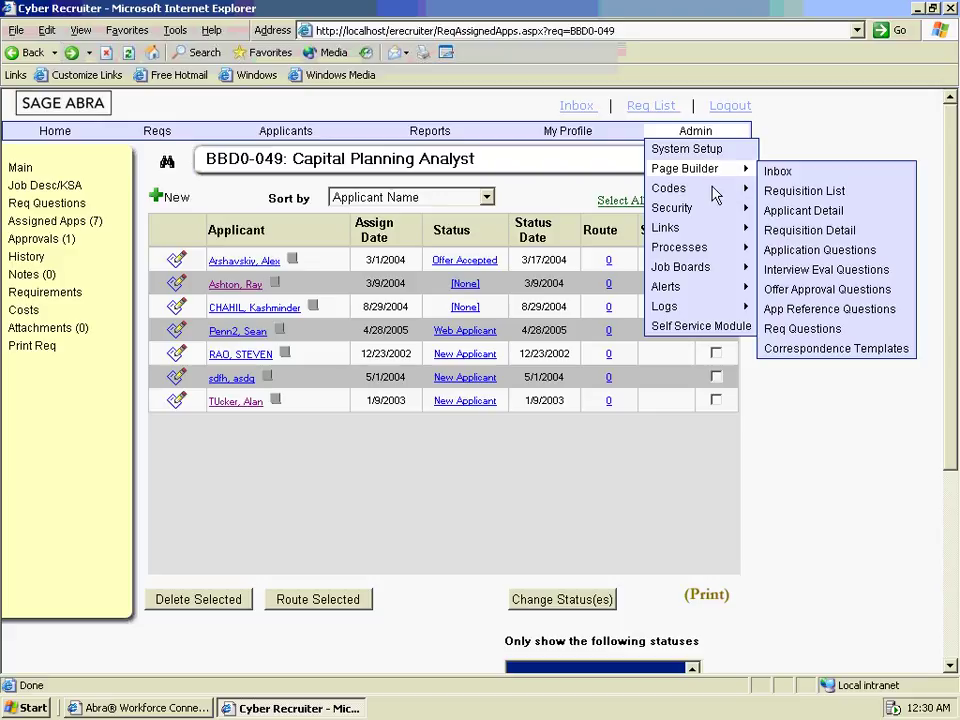
mouse_move(712, 201)
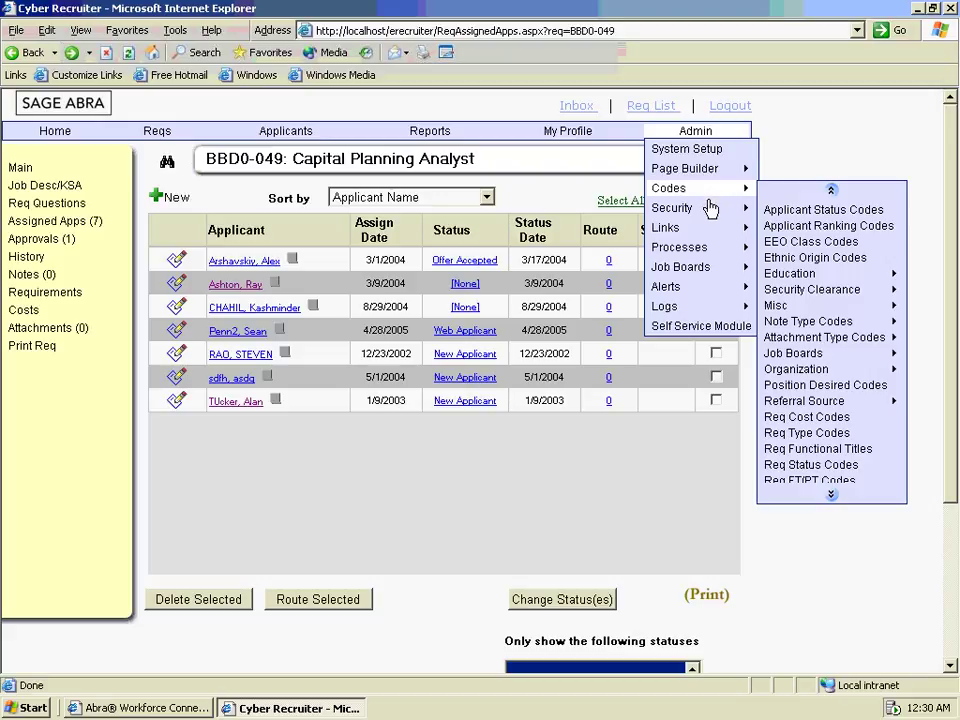
mouse_move(699, 273)
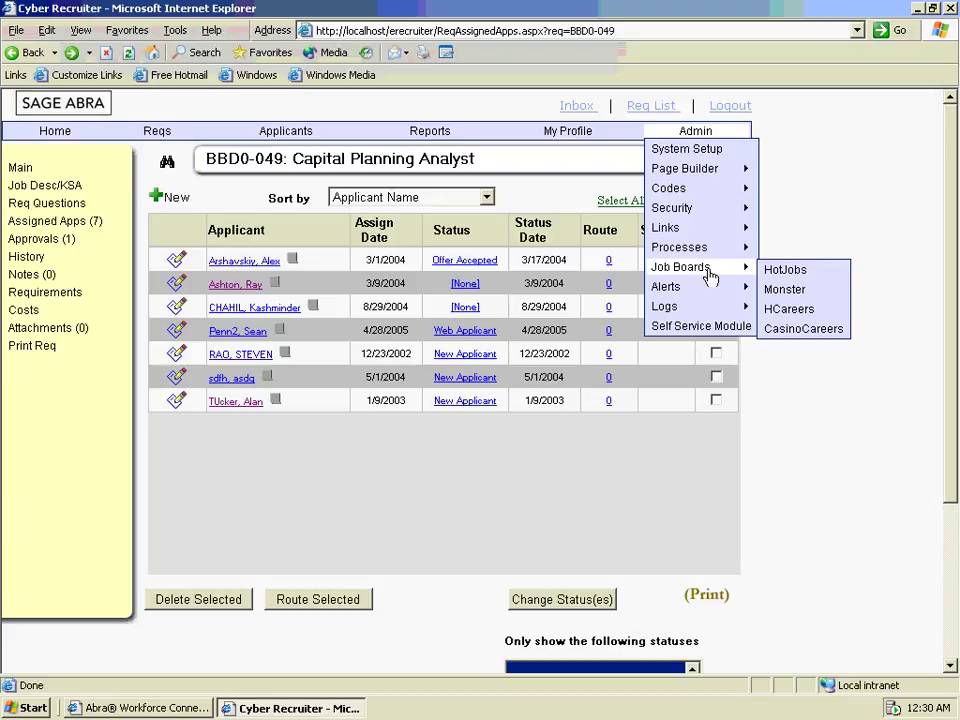
left_click(784, 291)
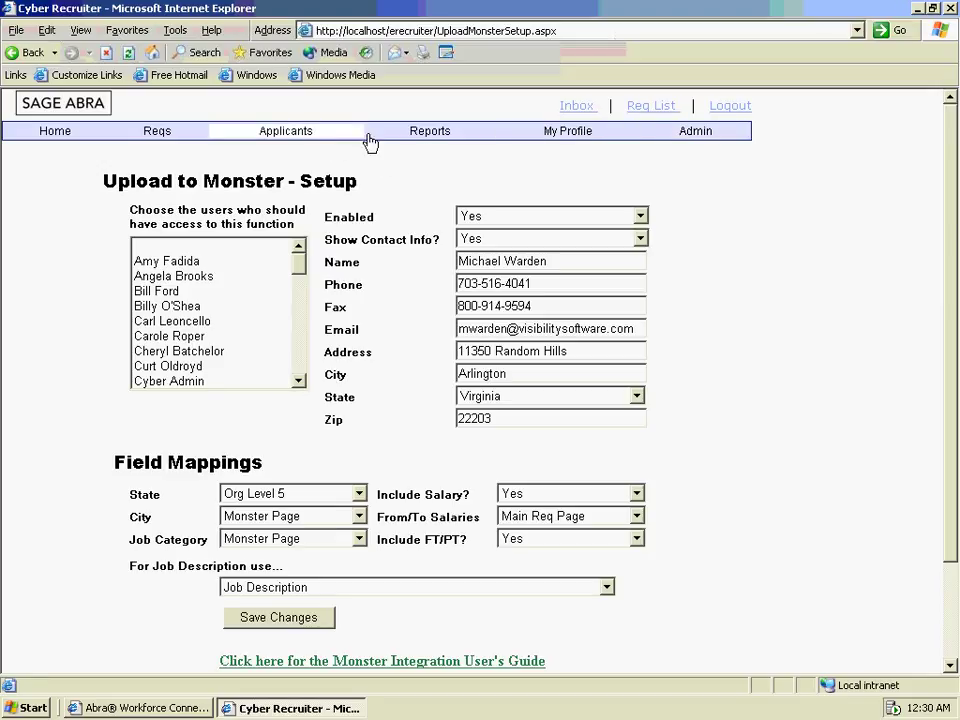
View the predefined Abra Suite link setup with its ODBC data source, and close eRecruiter
left_click(692, 133)
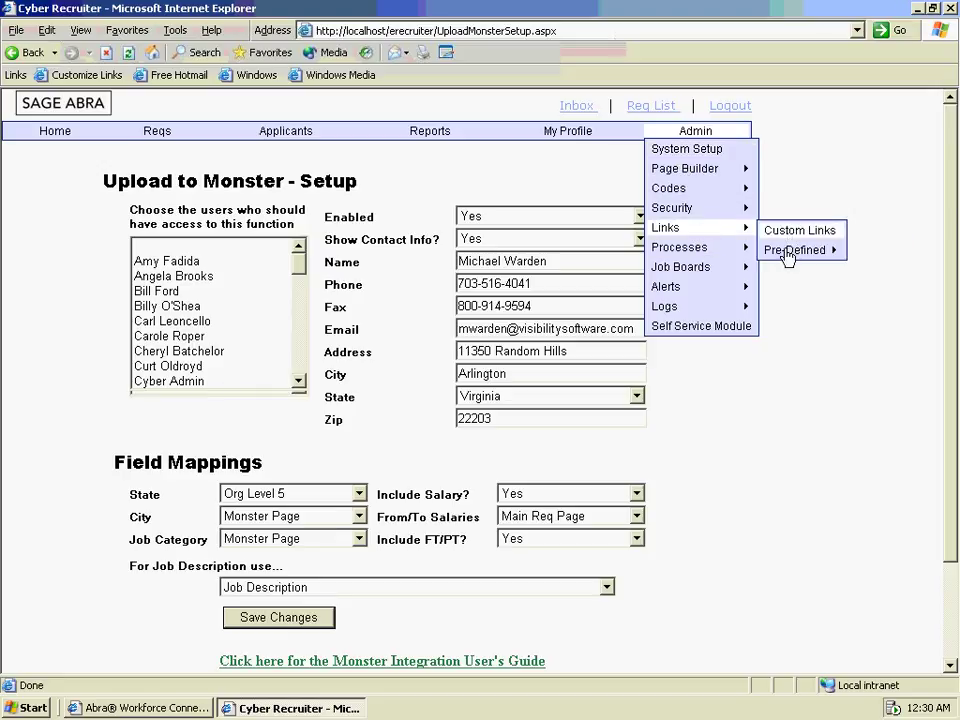
mouse_move(776, 257)
left_click(708, 258)
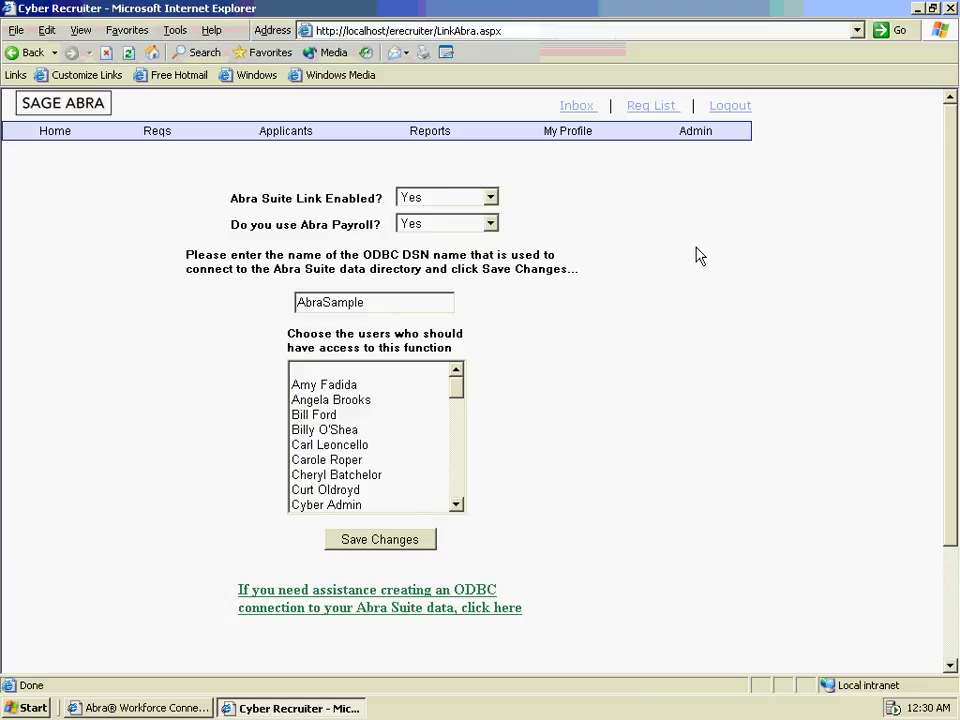
left_click(950, 9)
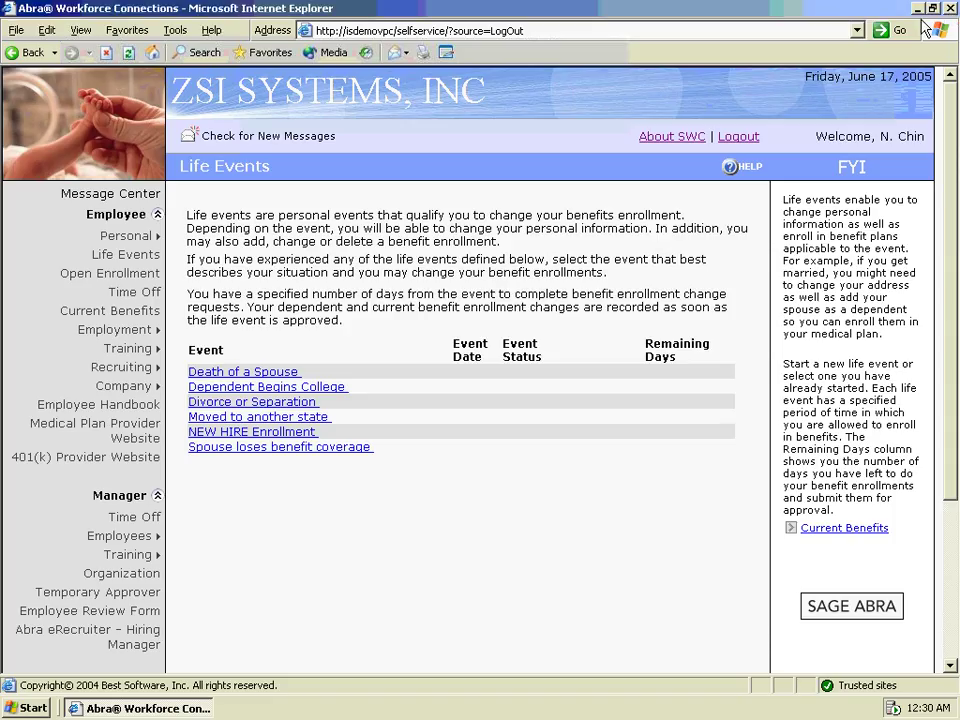